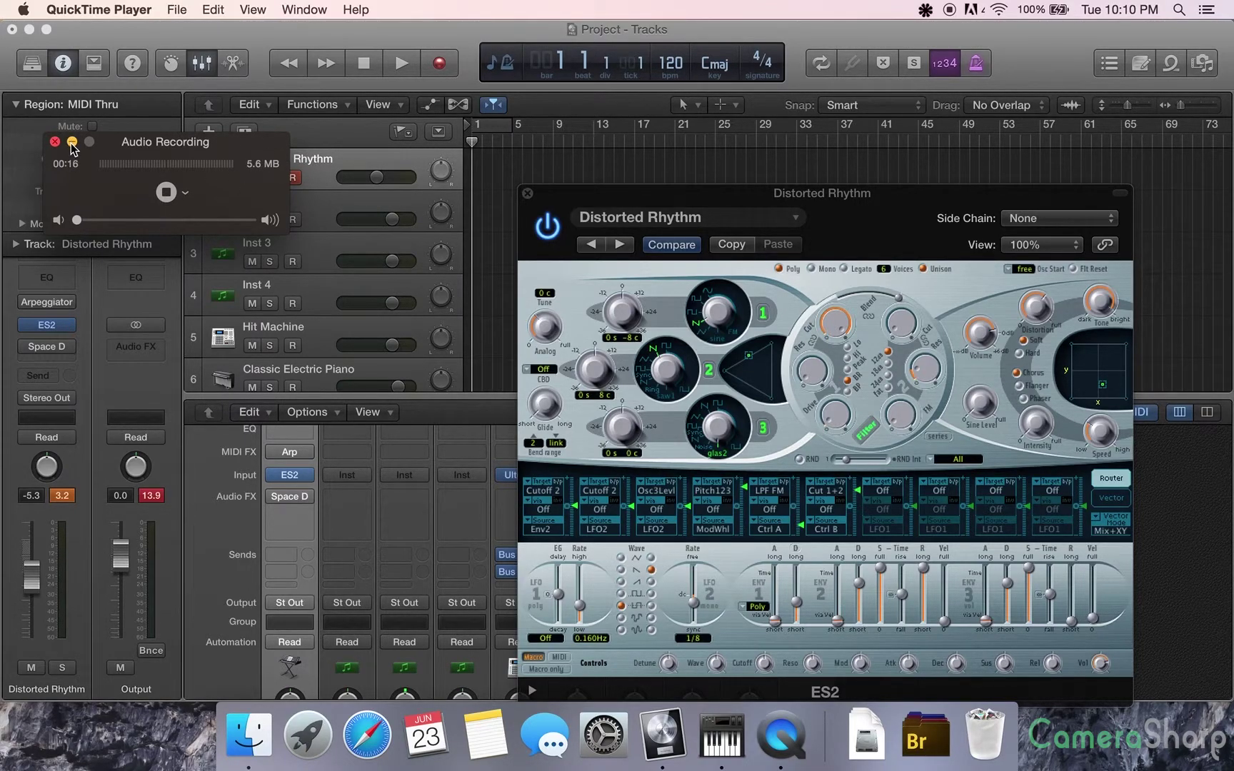
- Minimize the QuickTime audio recording window to the Dock
left_click(71, 143)
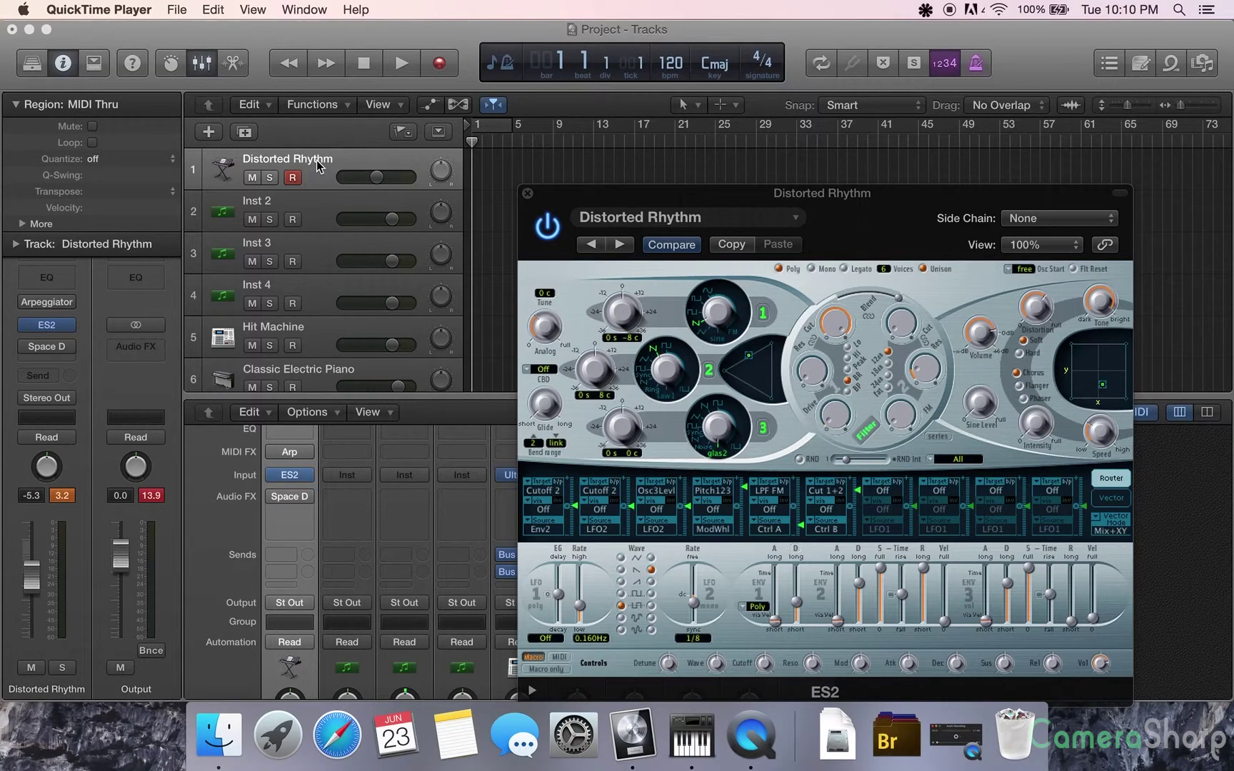
- Show track automation lanes and raise the Distorted Rhythm ES2's Filter 2 cutoff to 0.426
left_click(317, 167)
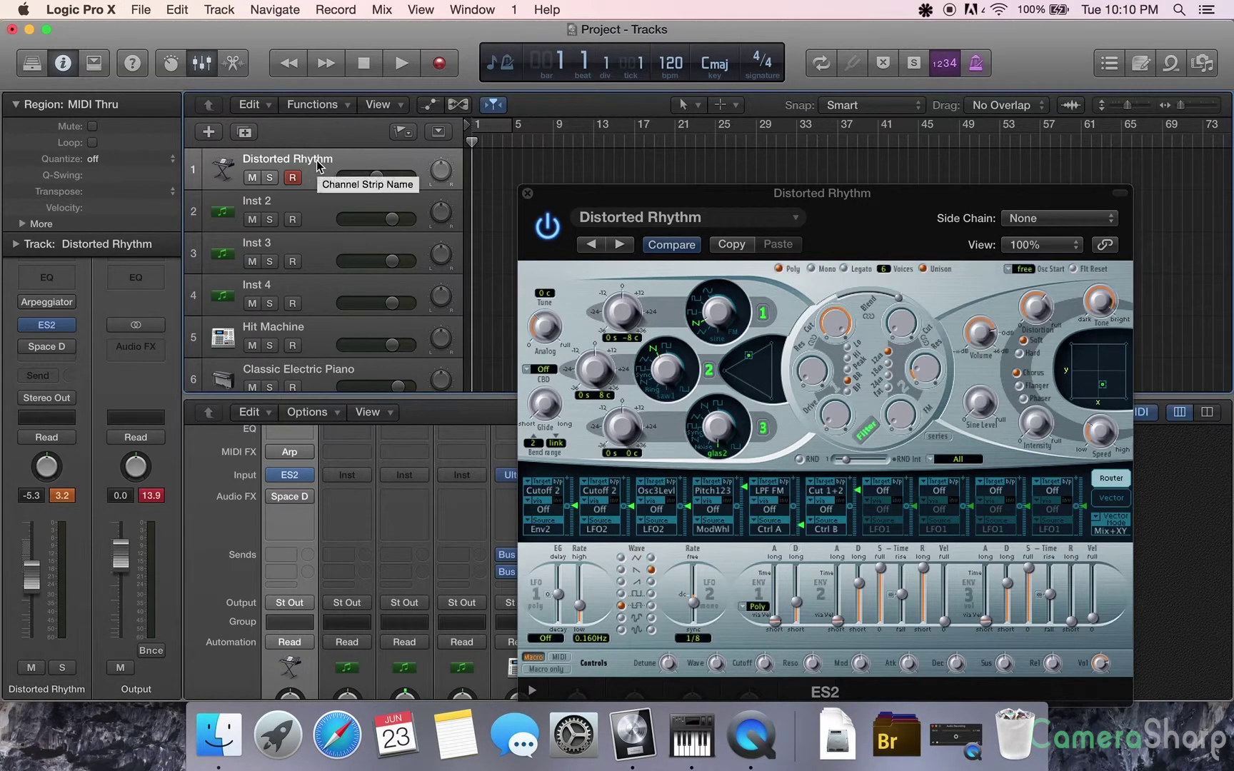
key("a")
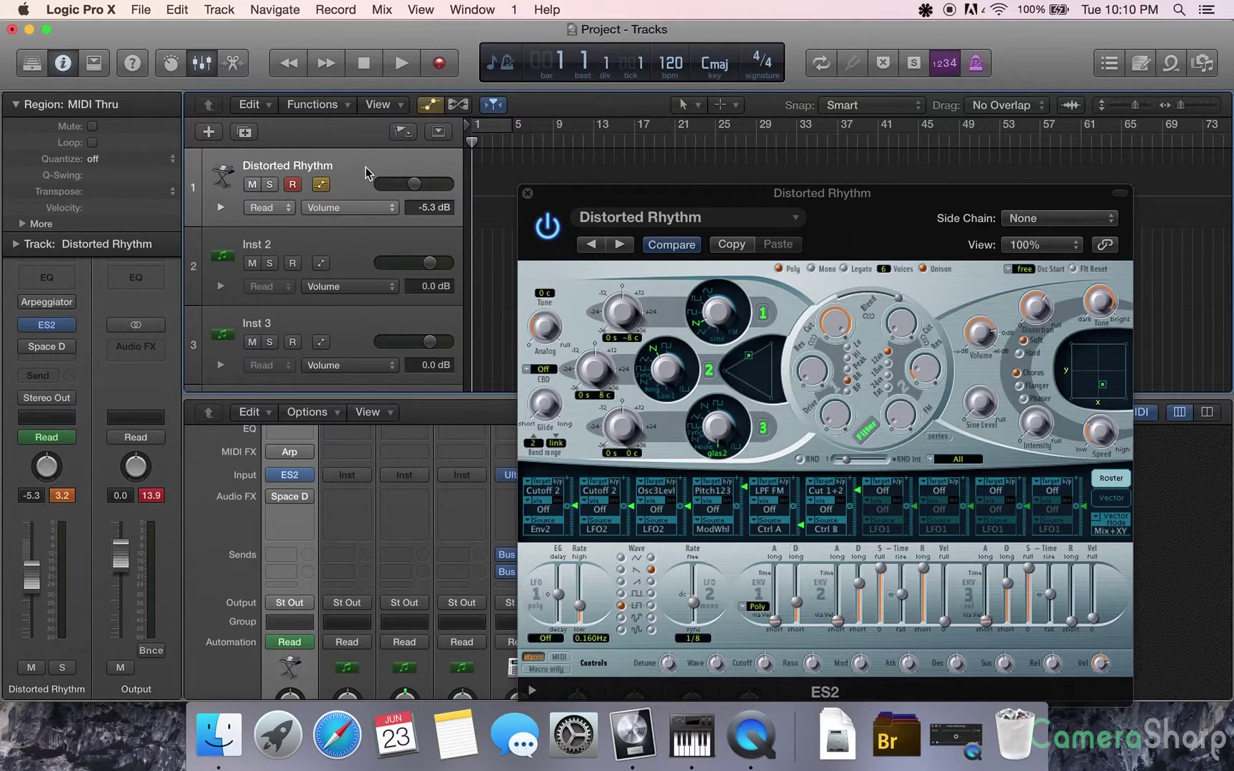
left_click(432, 106)
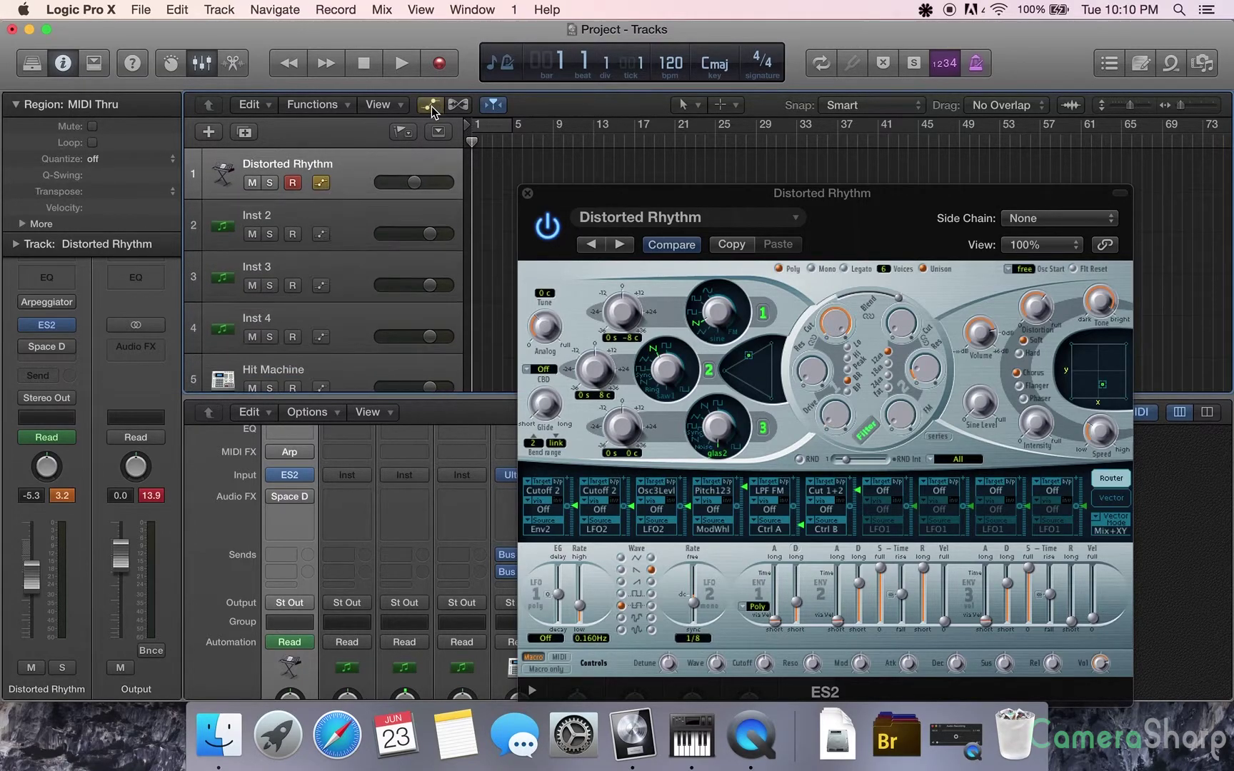
left_click(433, 107)
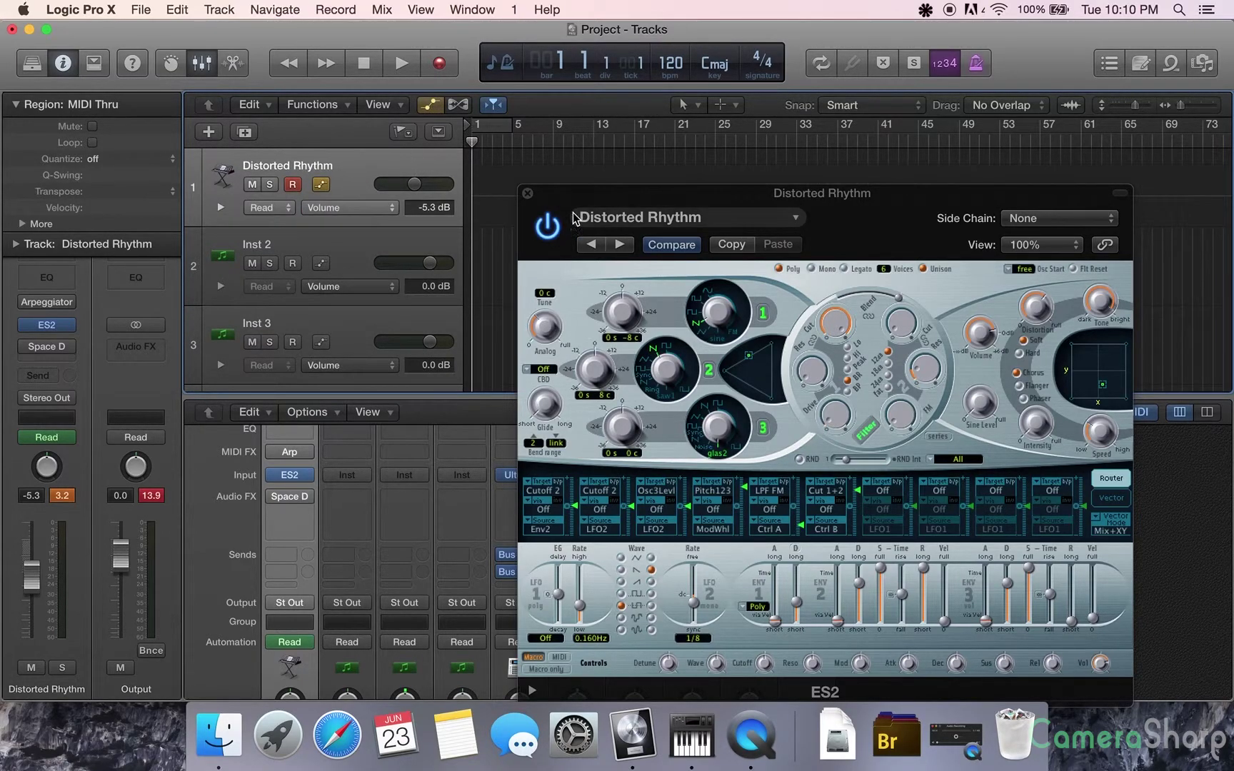
left_click_drag(582, 194, 658, 177)
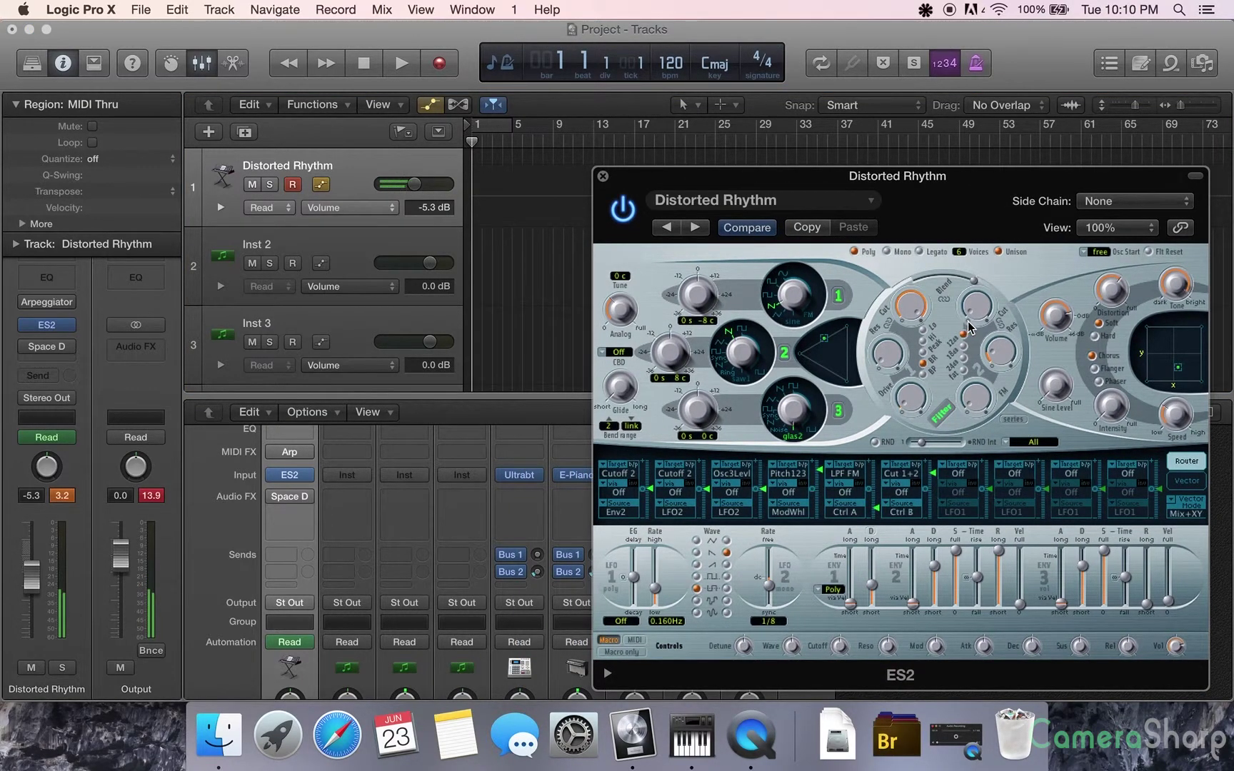
left_click_drag(982, 319, 946, 257)
- Record a short take on Distorted Rhythm, then delete the track along with its automation data
left_click(437, 71)
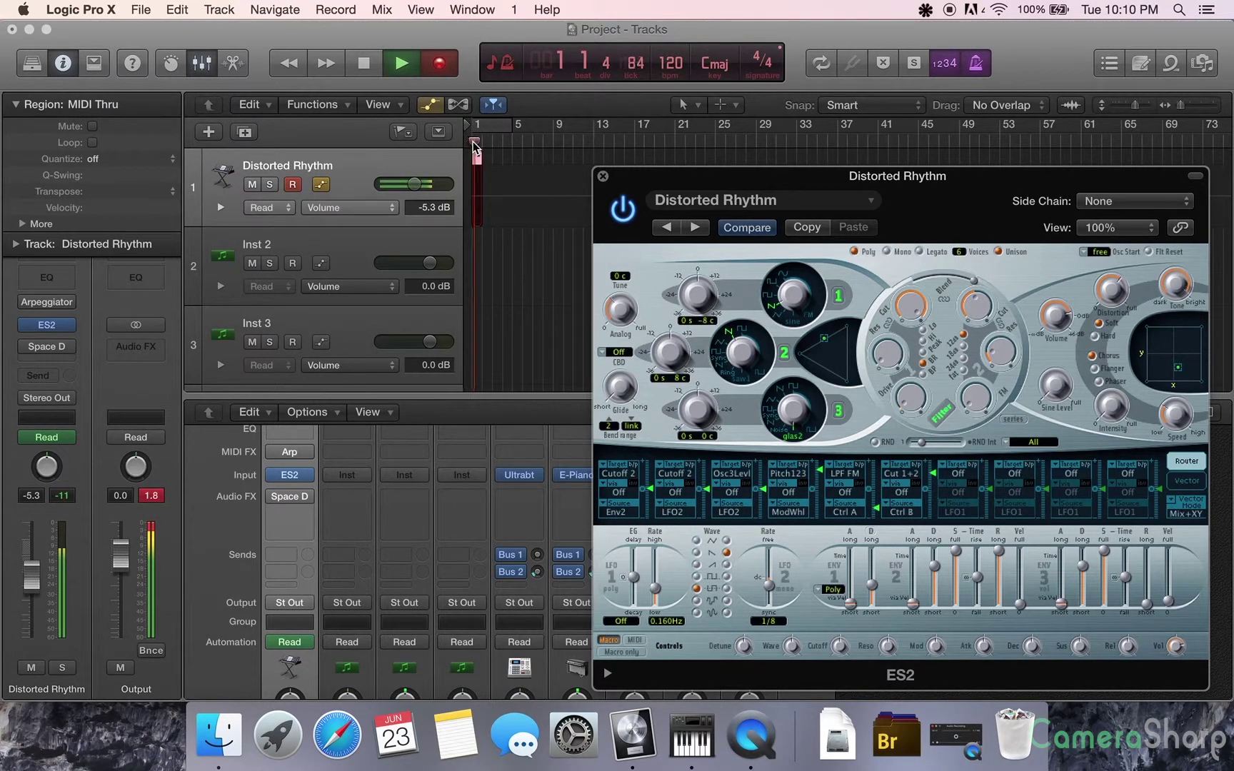
key("space")
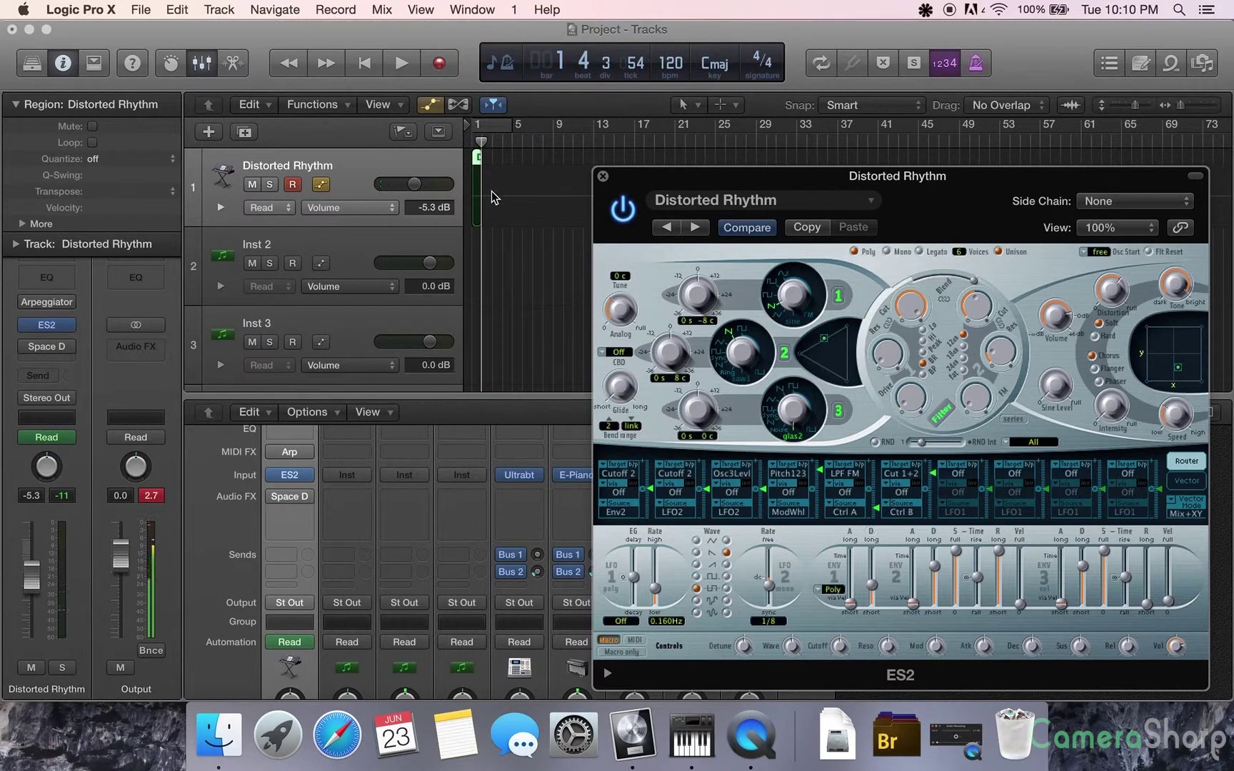
left_click(475, 185)
key("Delete")
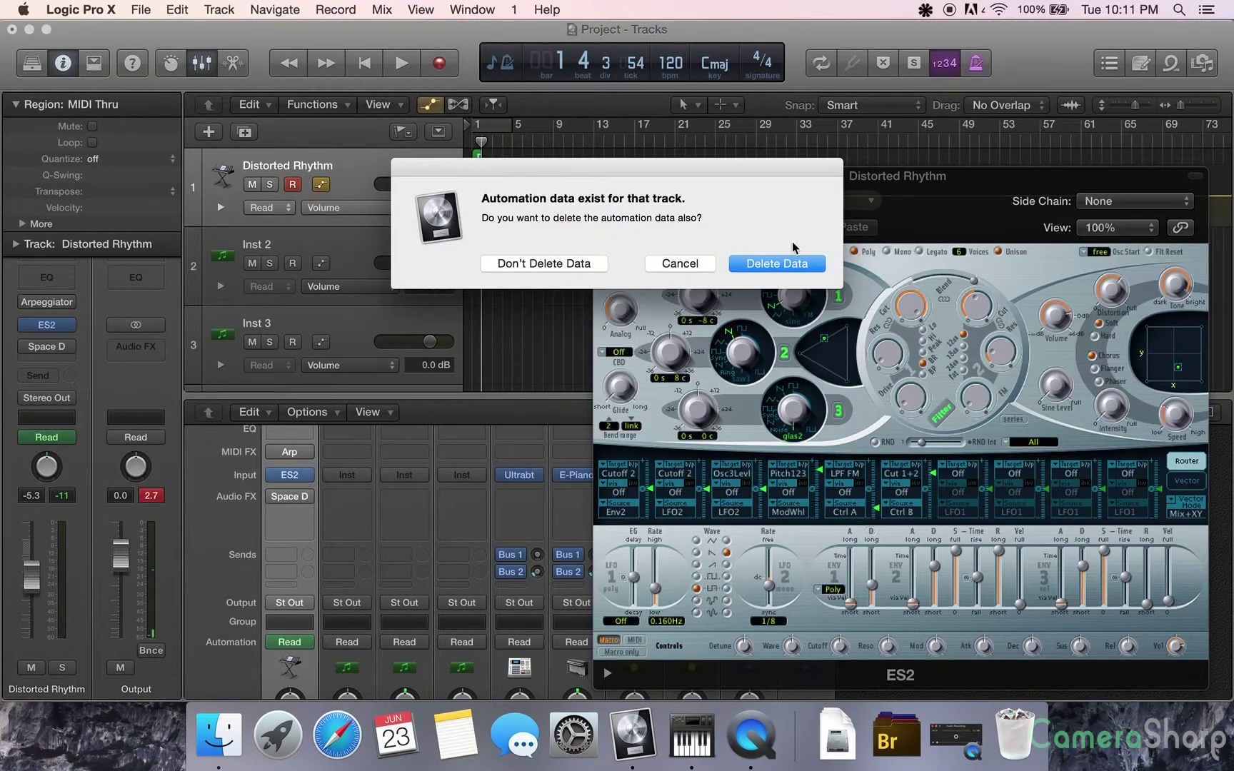
left_click(768, 273)
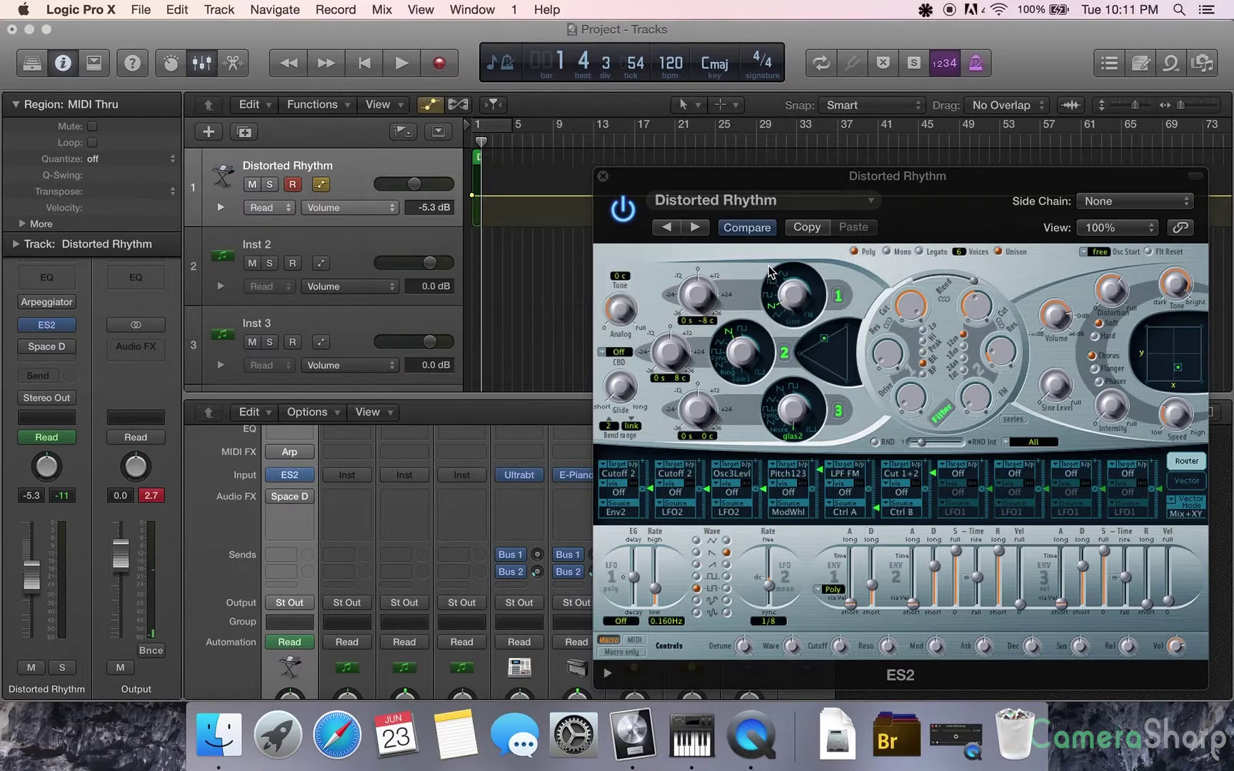
- Confirm the track deletion, return to the song start, and load a stereo ES2 onto Inst 2
left_click(720, 260)
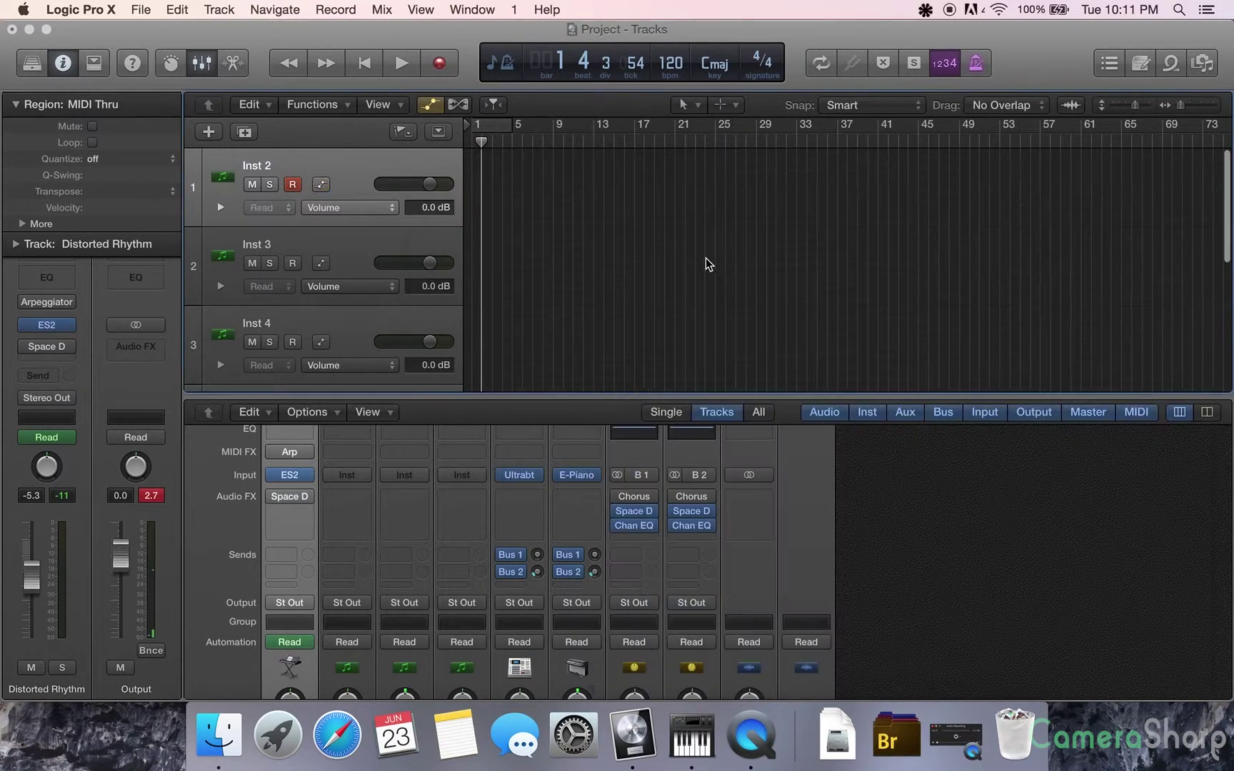
left_click(470, 145)
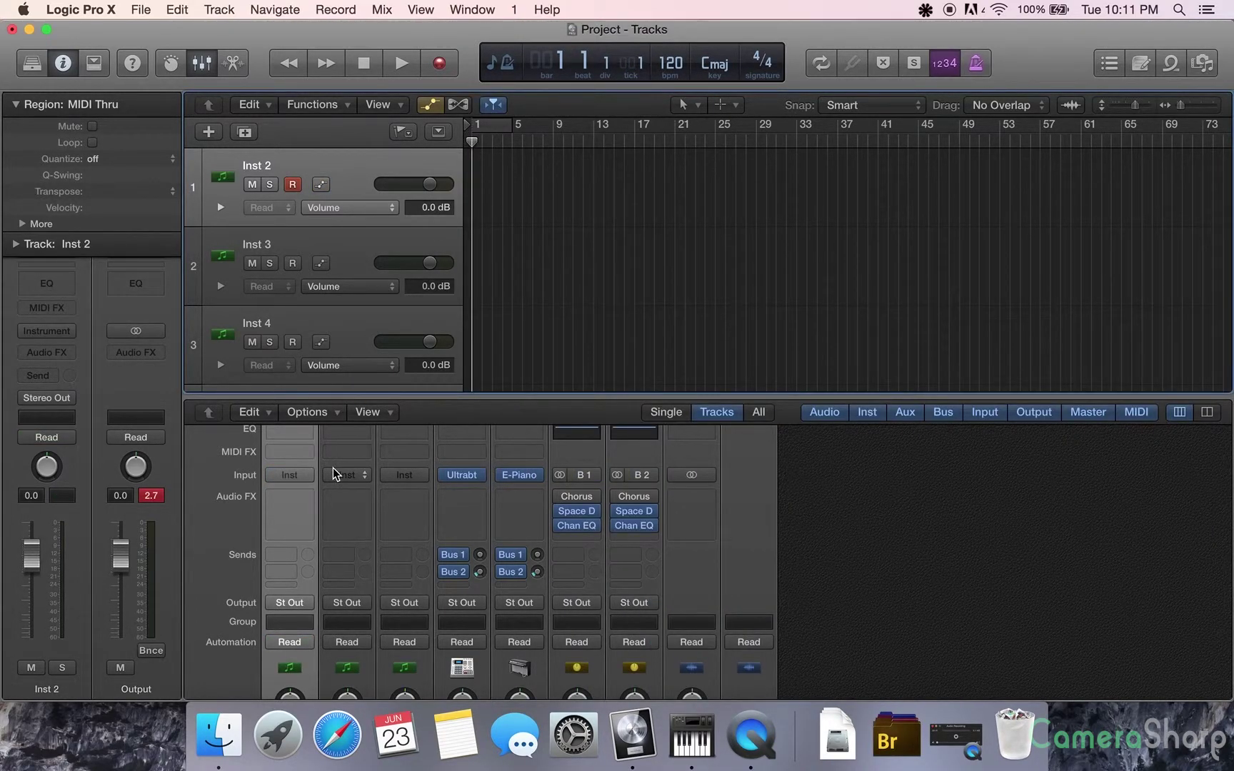
scroll(333, 468, "down", 1)
left_click(290, 476)
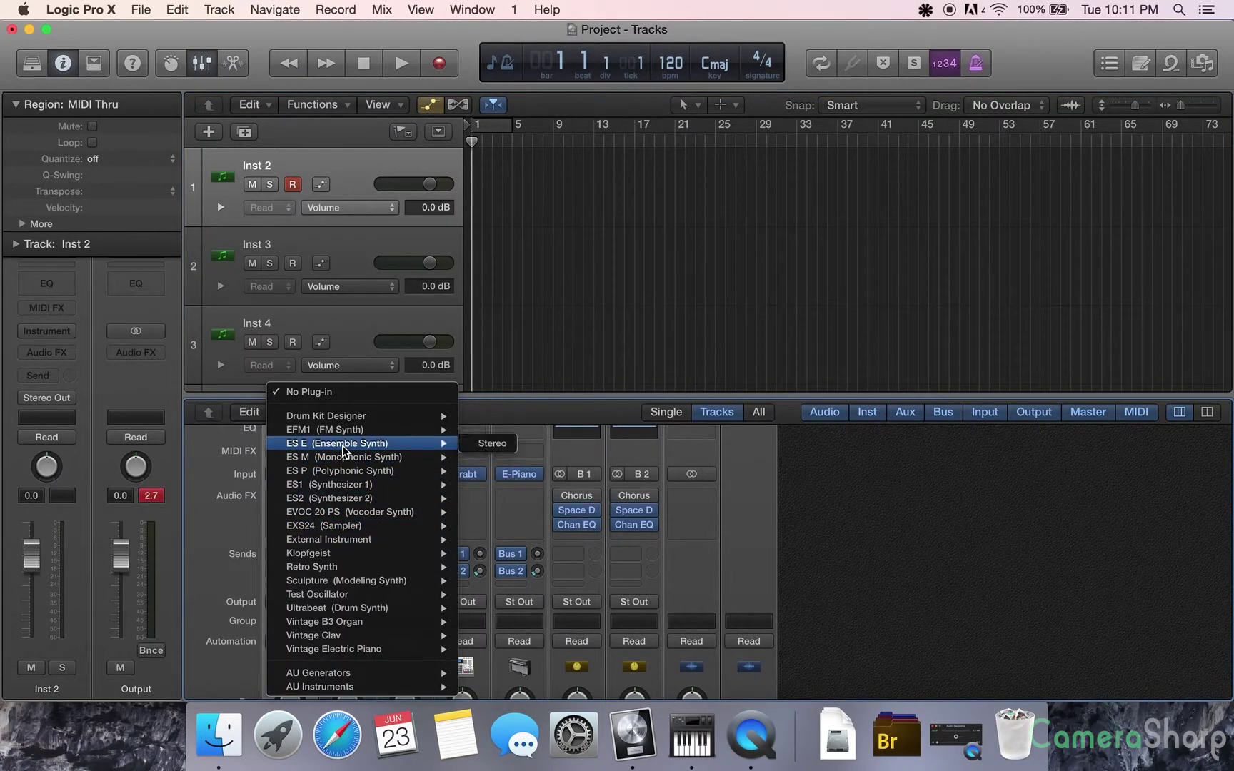
mouse_move(339, 504)
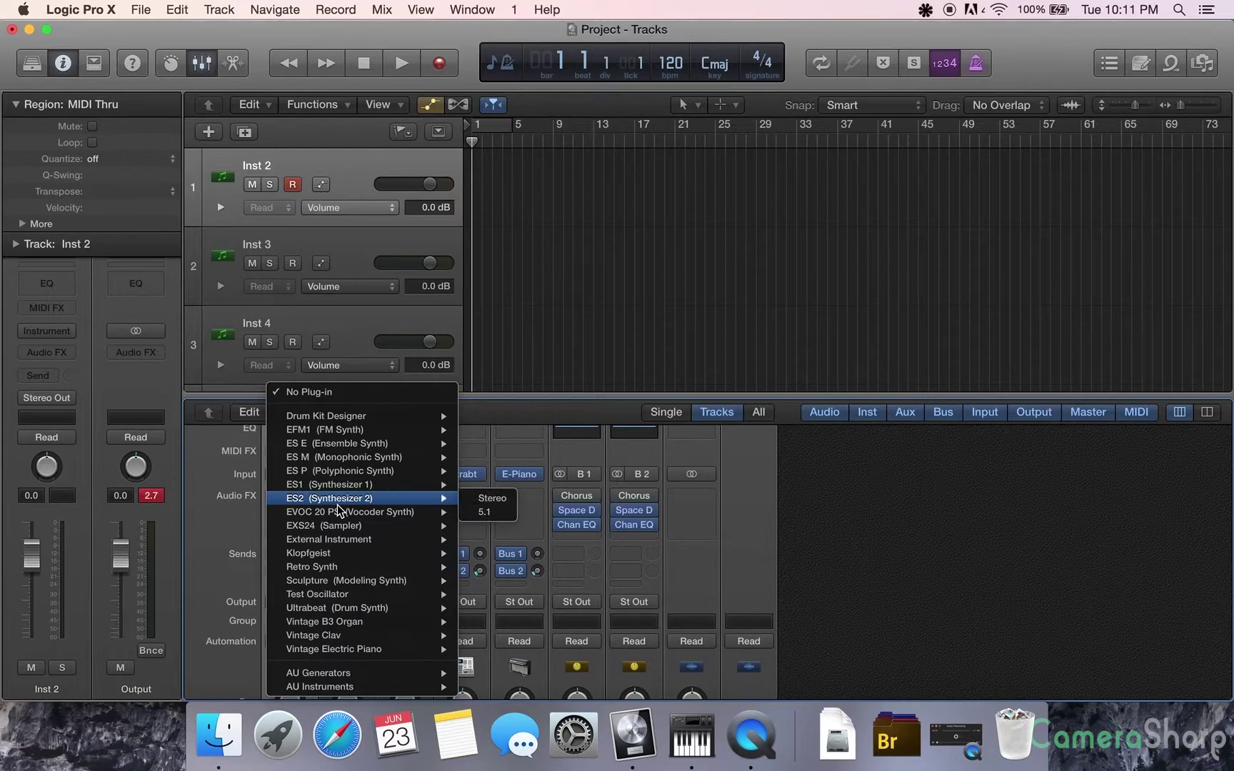
left_click(475, 497)
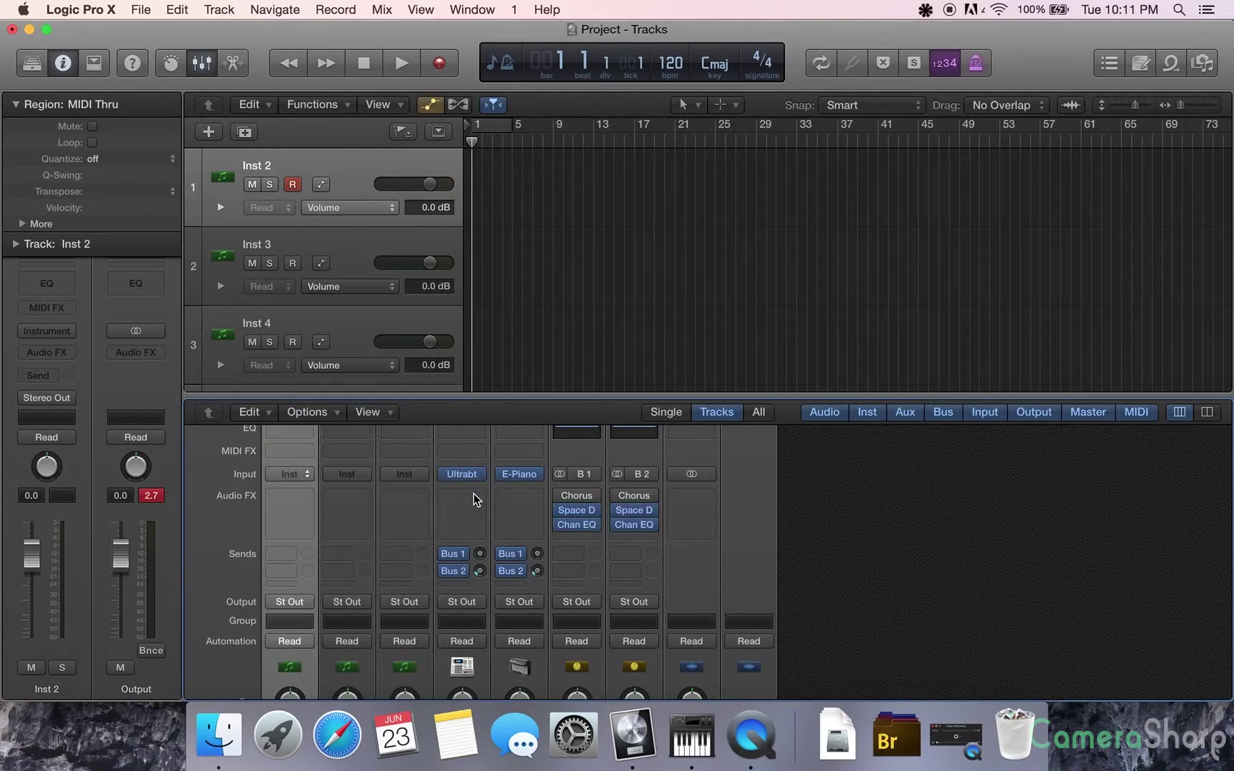
- Load the Synth Motion Sequences > Vector Groove preset into the ES2
left_click(293, 102)
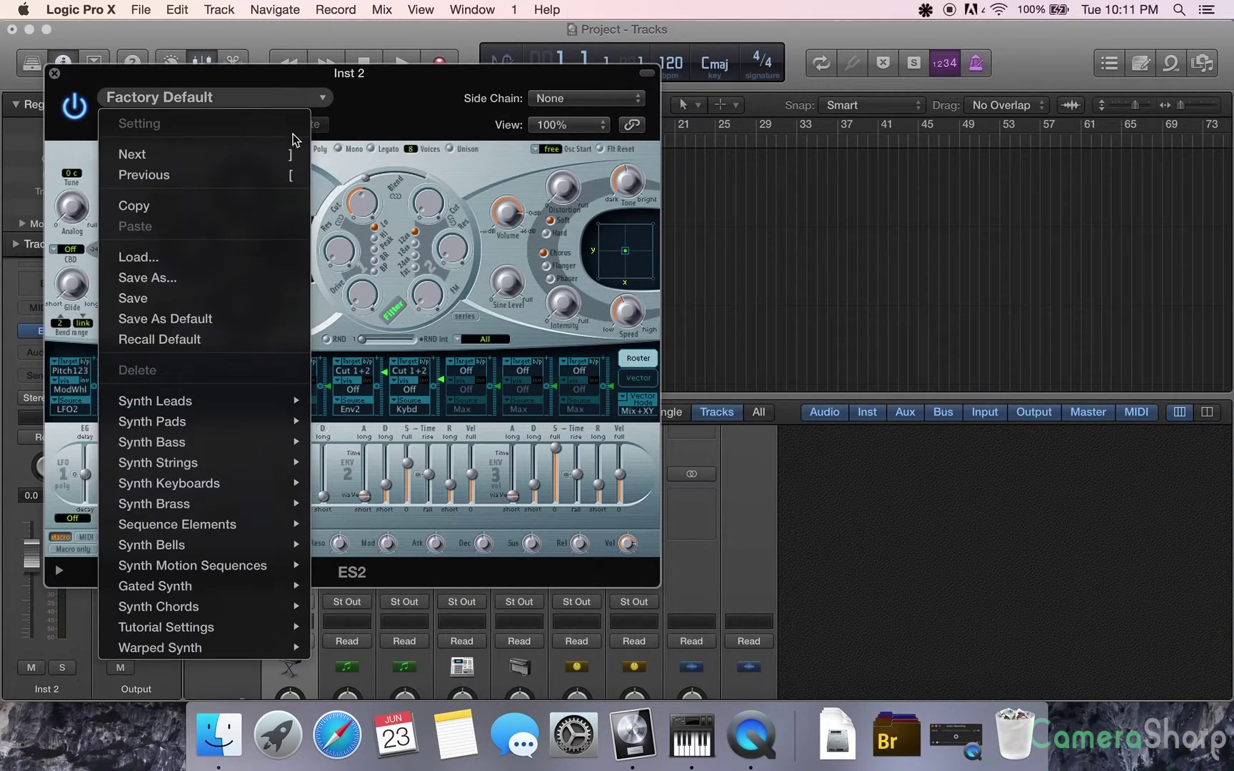
mouse_move(212, 582)
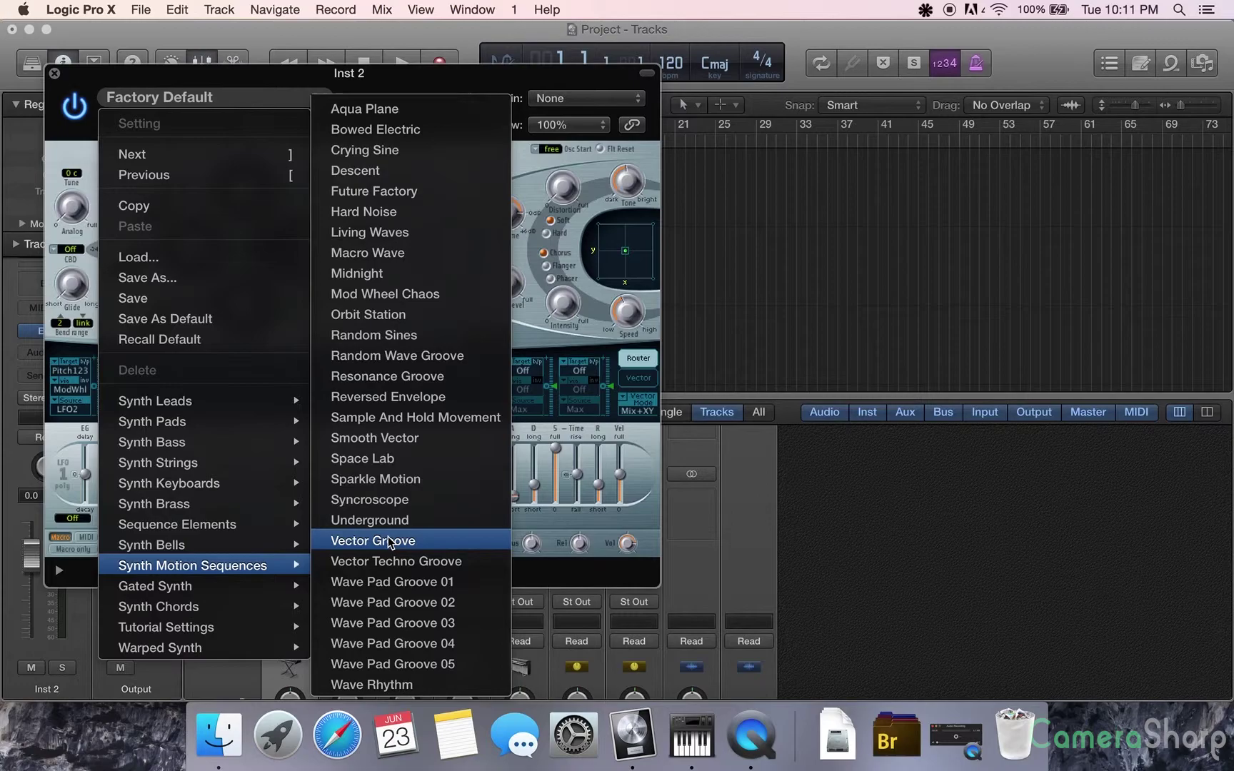
left_click(389, 542)
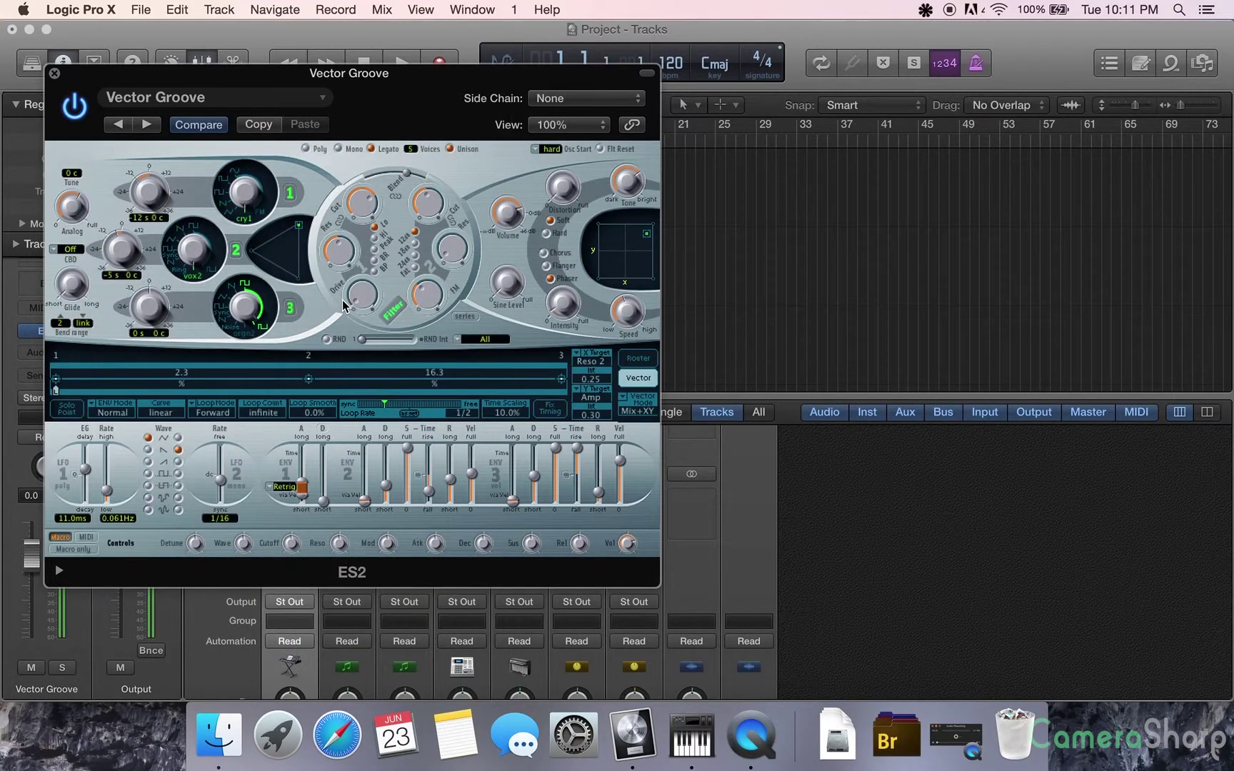
- Turn the ES2's Filter 2 cutoff down and move the synth window aside to reveal the tracks
left_click_drag(430, 199, 426, 252)
left_click_drag(348, 84, 1025, 192)
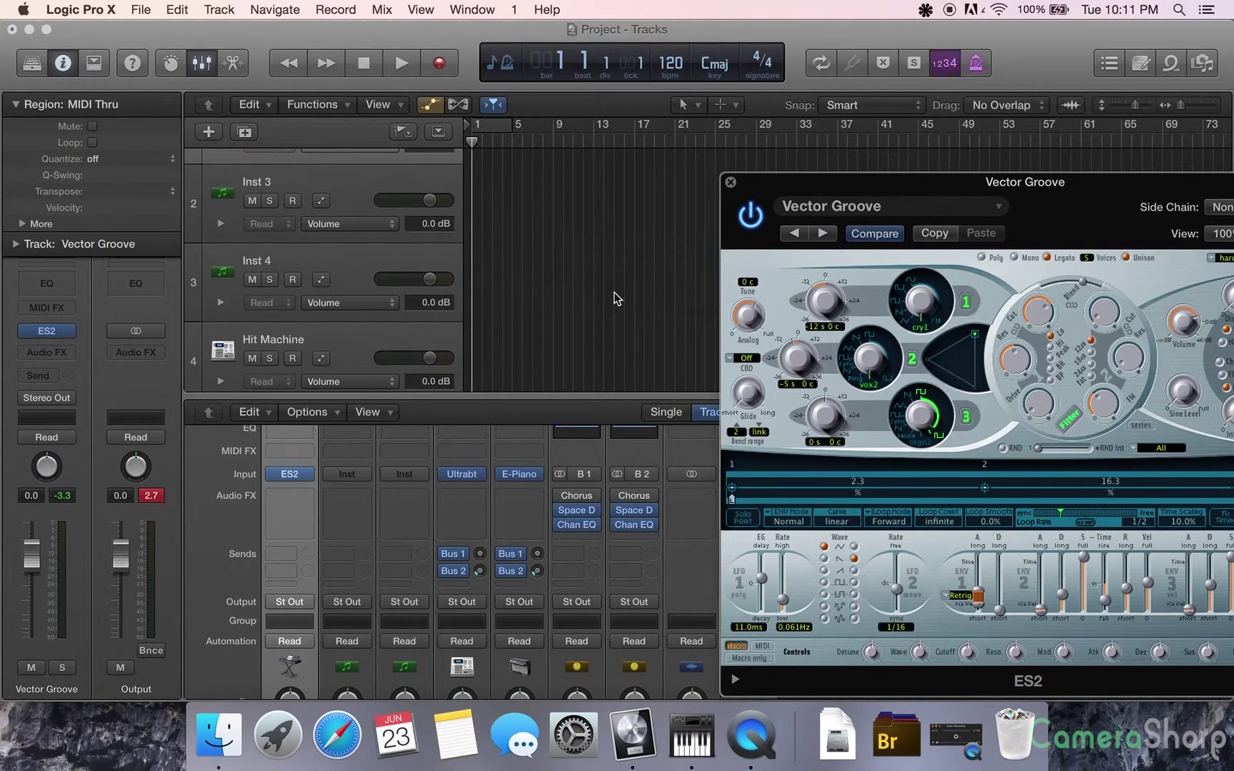
scroll(614, 292, "down", 3)
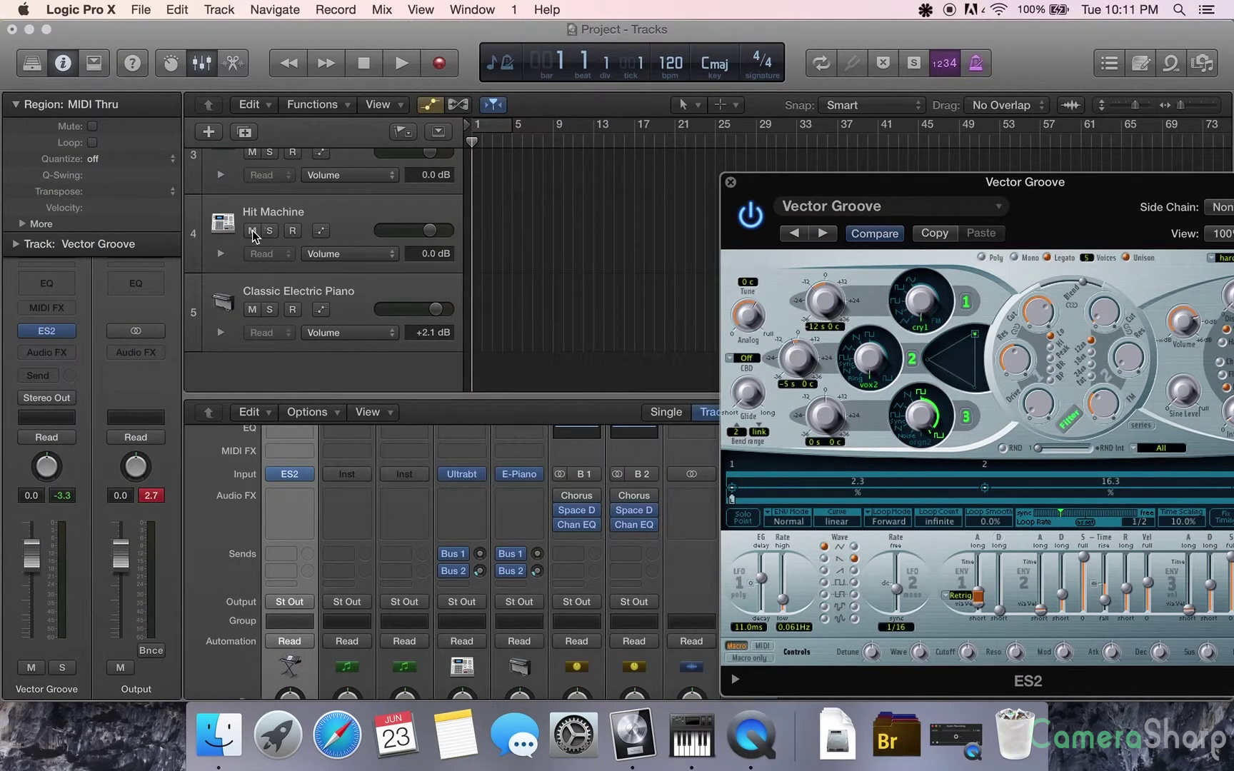
left_click(559, 229)
scroll(559, 228, "up", 5)
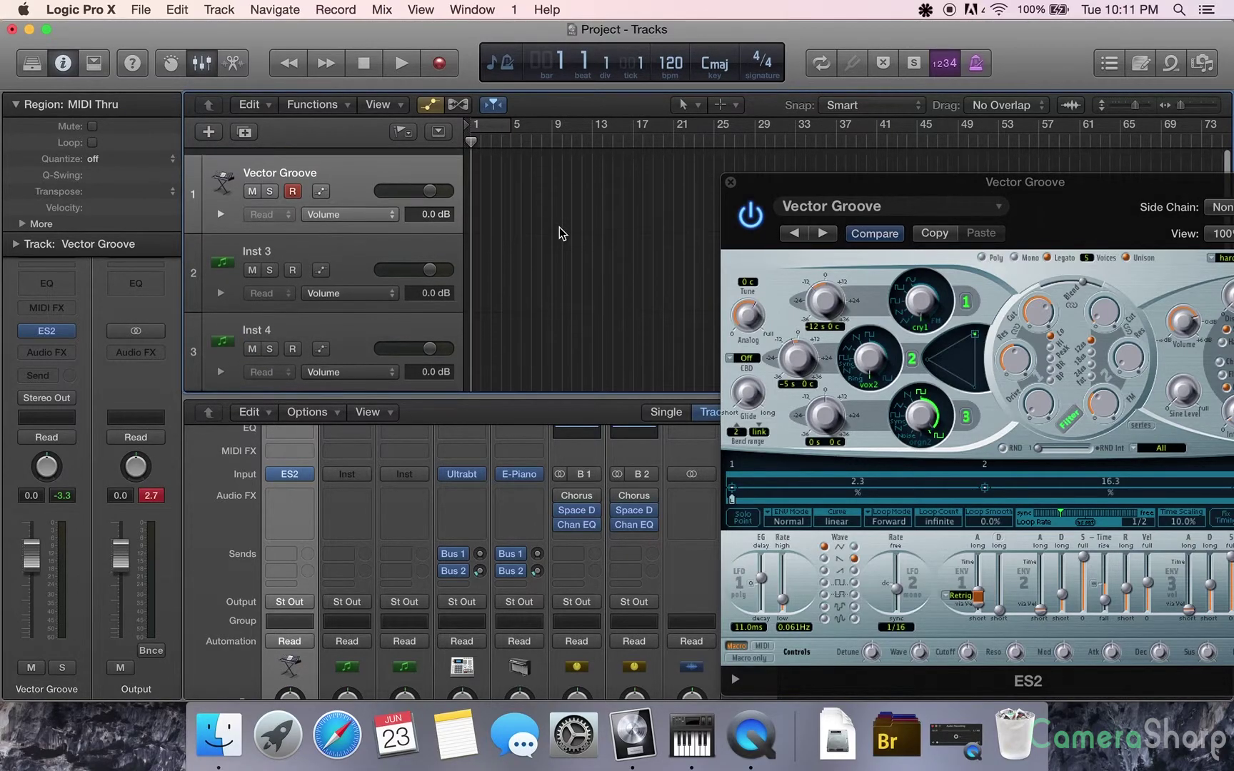
- Record a short Vector Groove region from bar 1 and open it in the Piano Roll
left_click(437, 68)
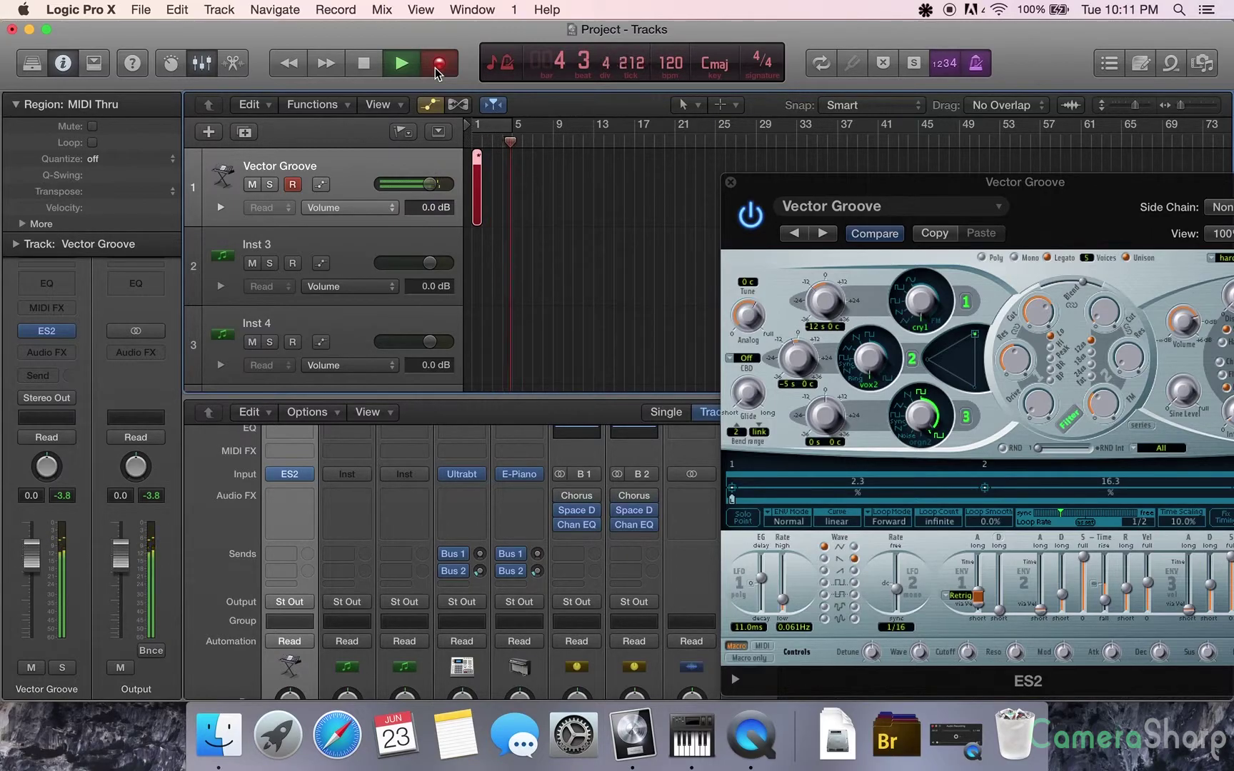
left_click(435, 67)
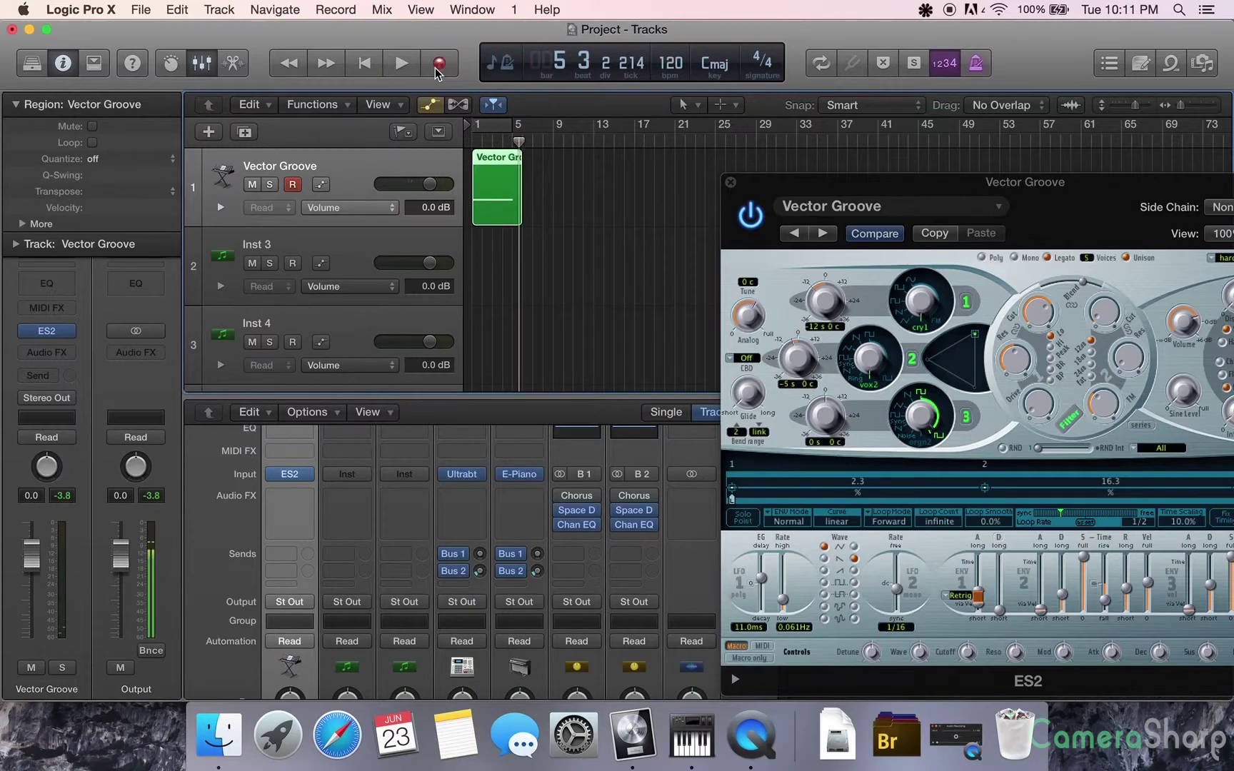
key("space")
left_click(488, 164)
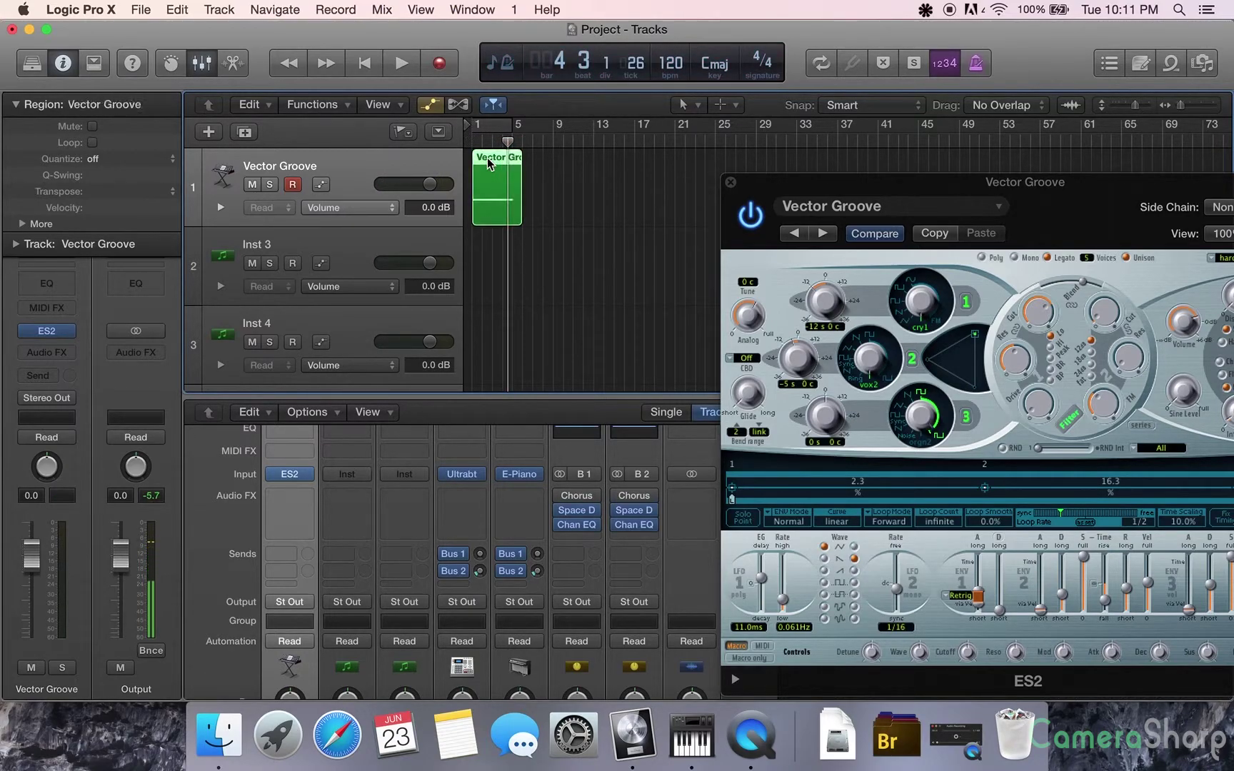
key("e")
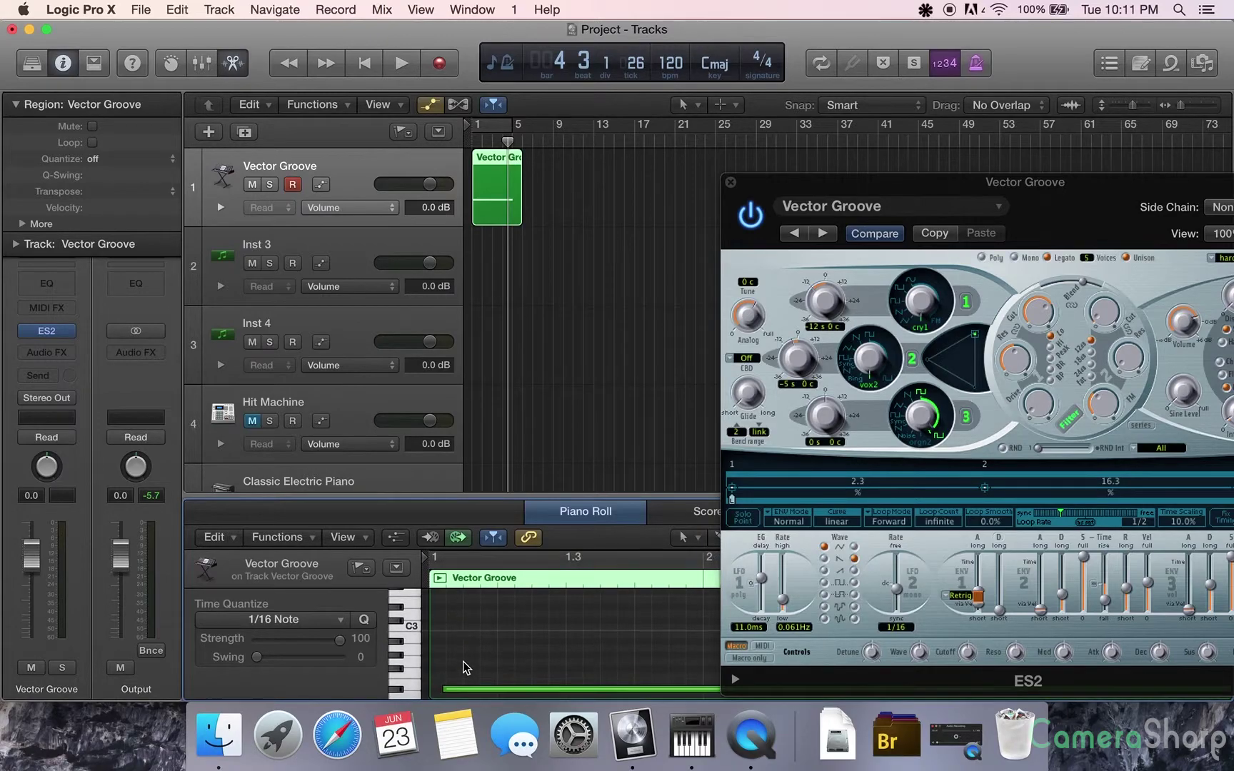
left_click(433, 679)
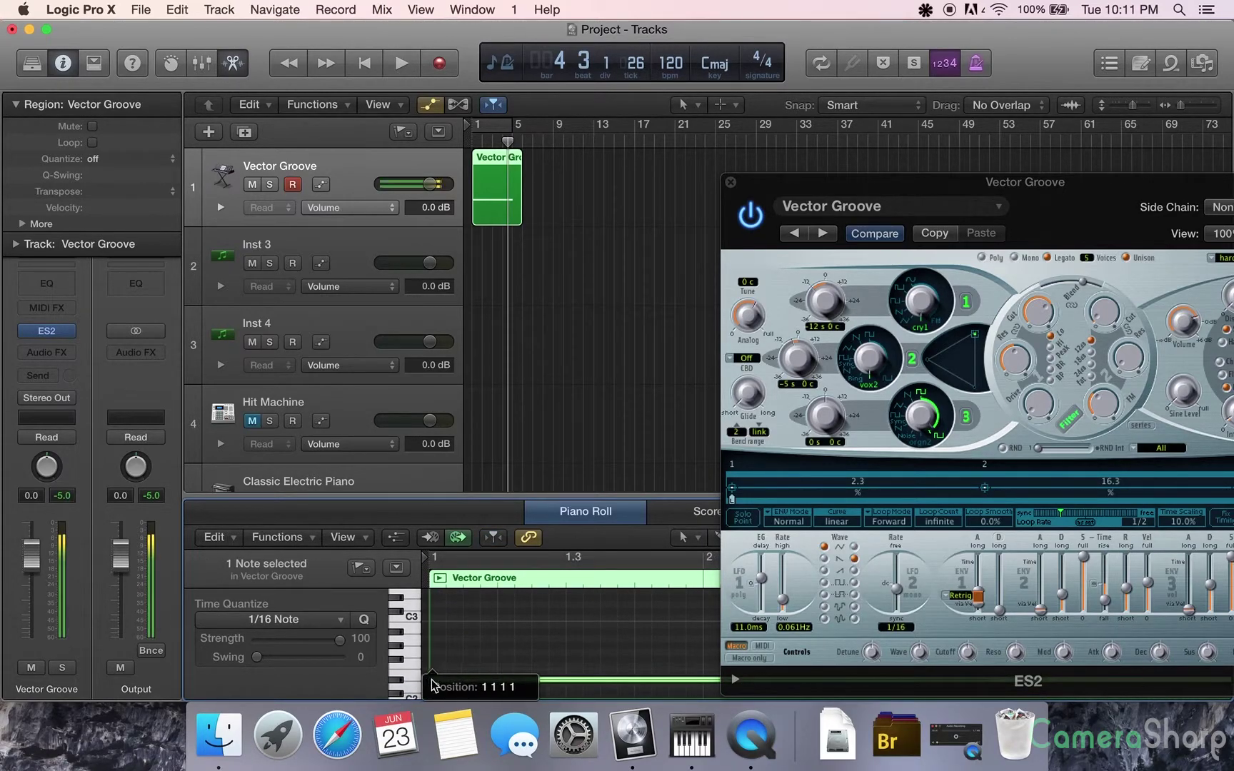
left_click(471, 145)
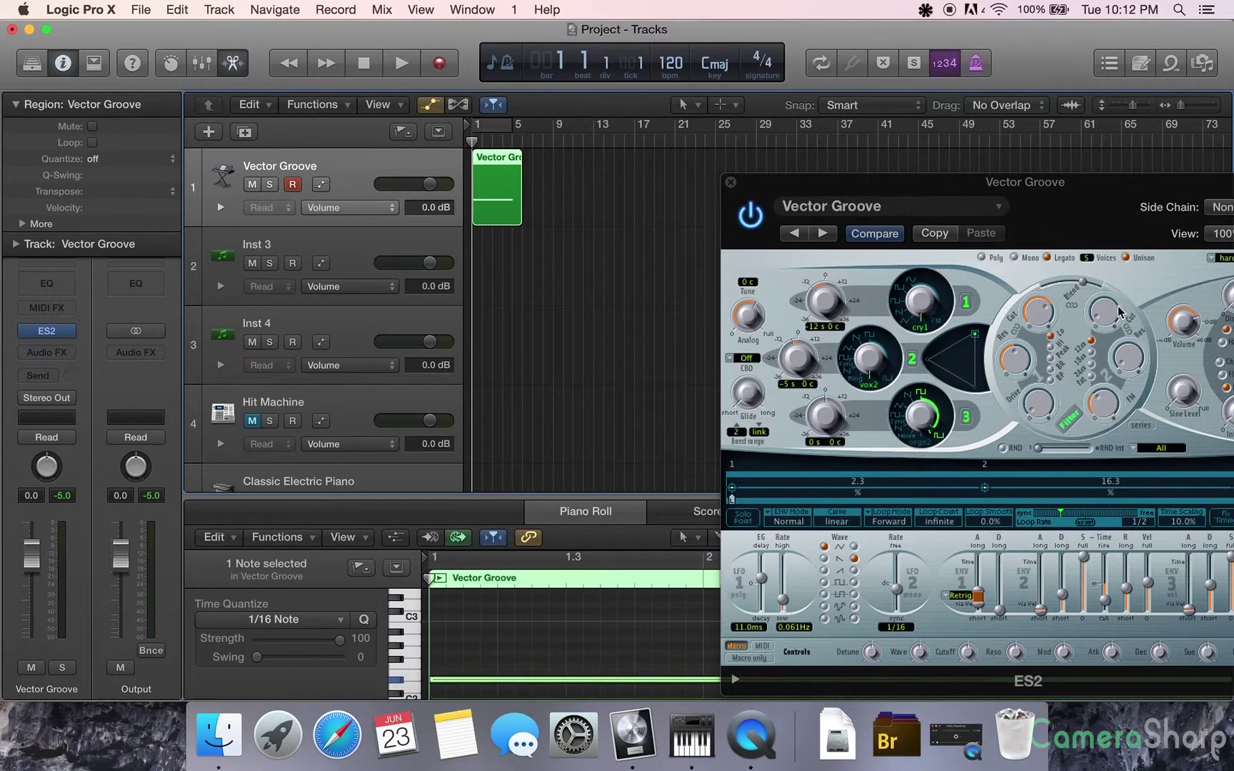
left_click(1100, 336)
key("space")
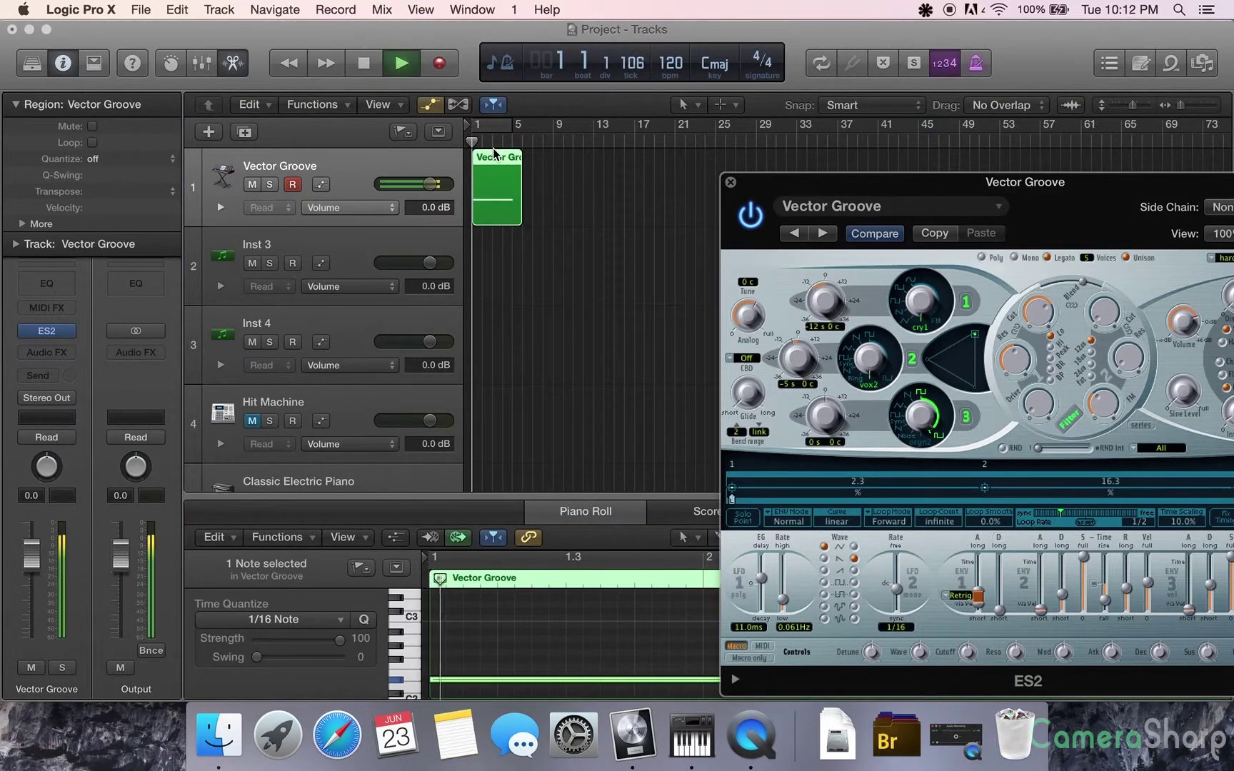
mouse_move(1111, 325)
left_mouse_down()
mouse_move(1072, 184)
mouse_move(1097, 315)
left_mouse_up()
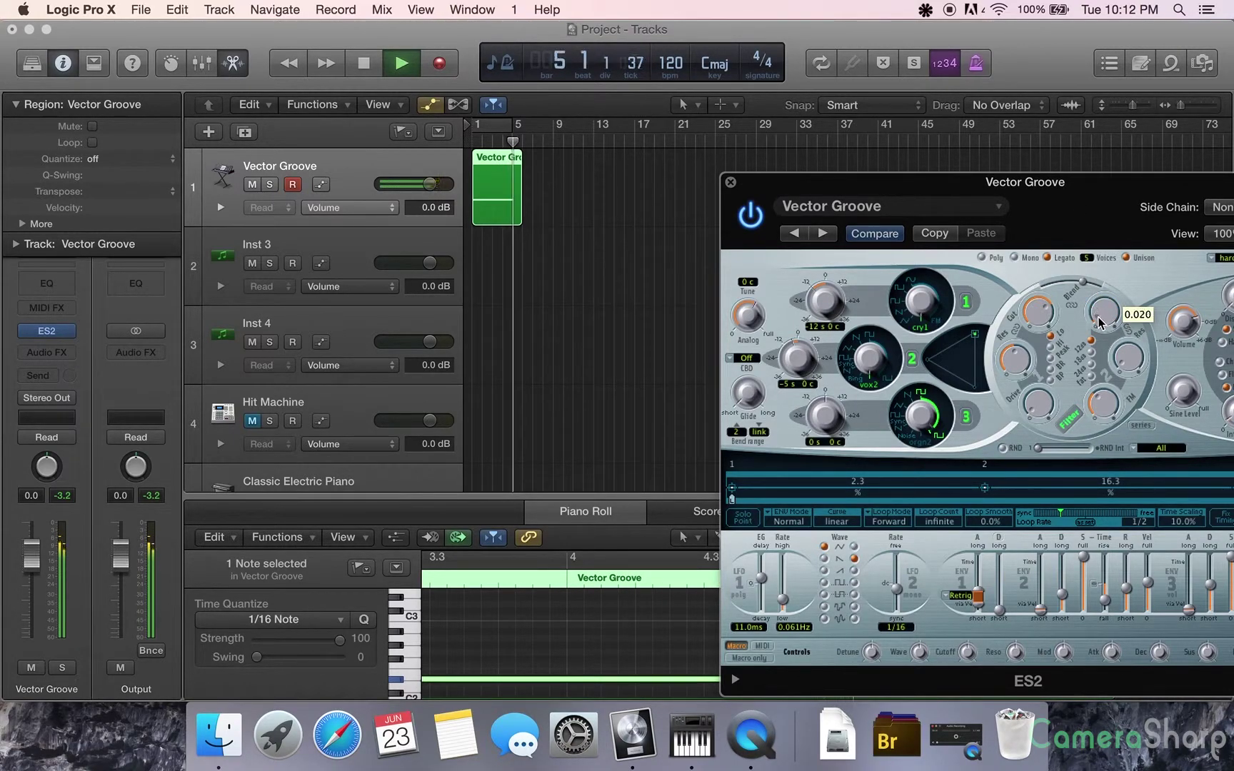
left_click(471, 147)
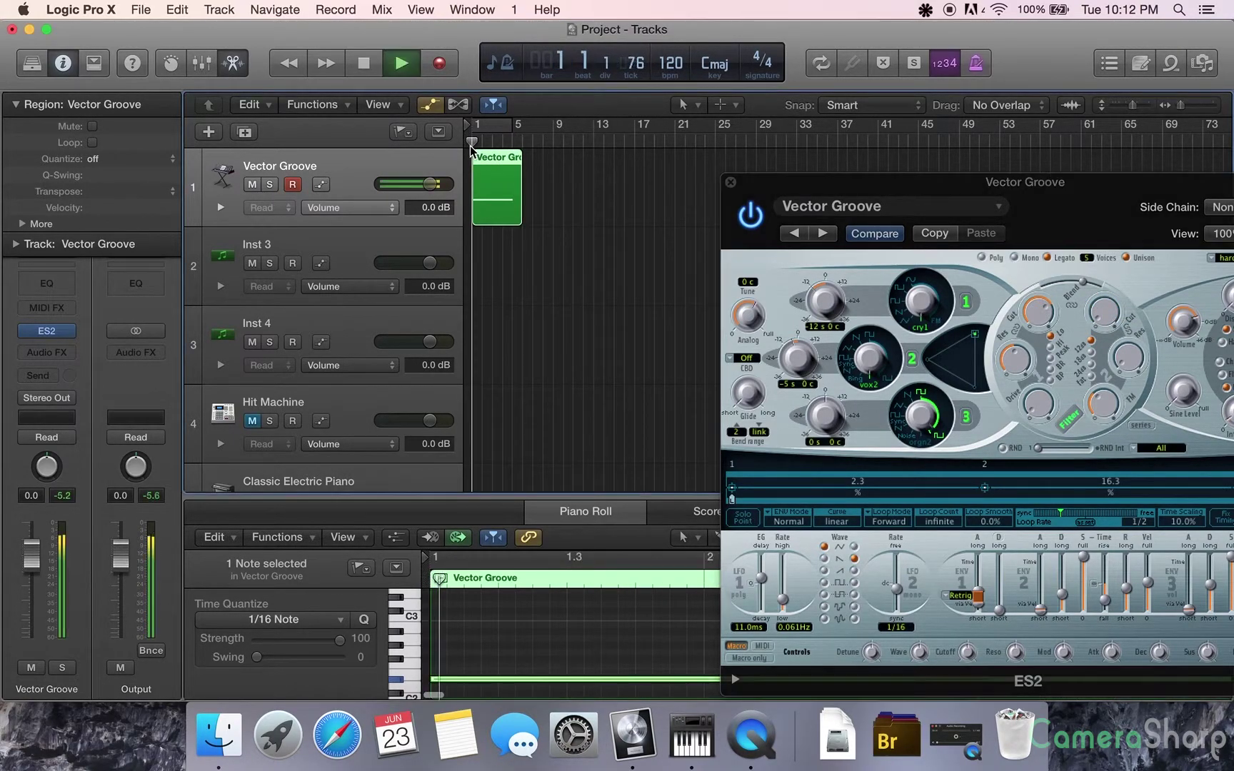
key("space")
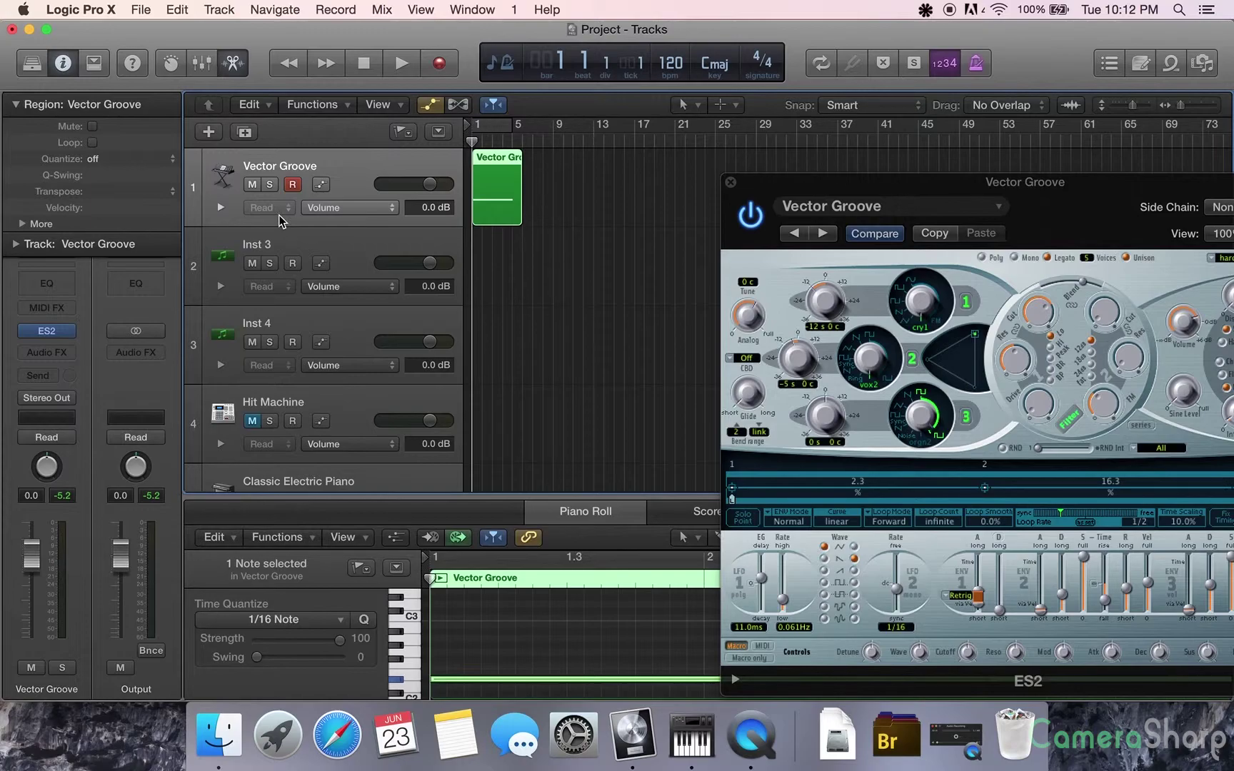
- Set the Vector Groove track's automation mode to Write, accept the warning, and park the playhead before bar 1
left_click(221, 208)
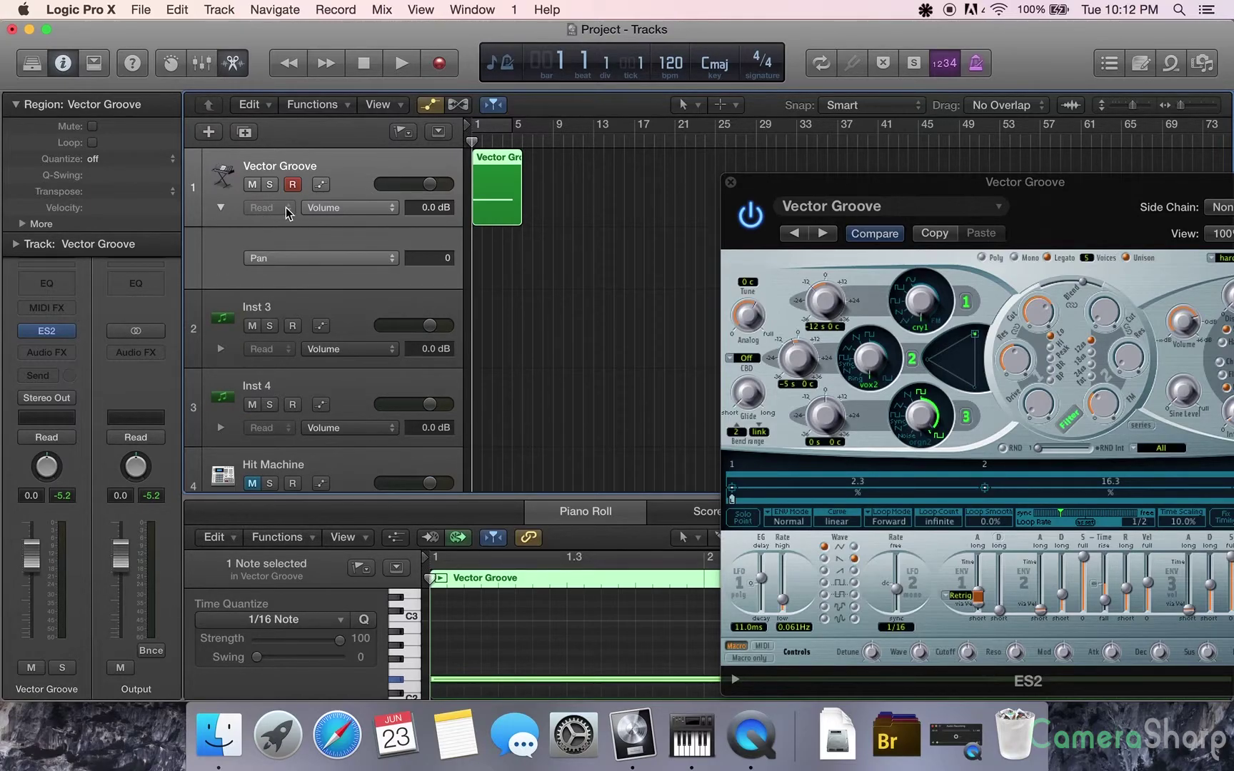
left_click(321, 185)
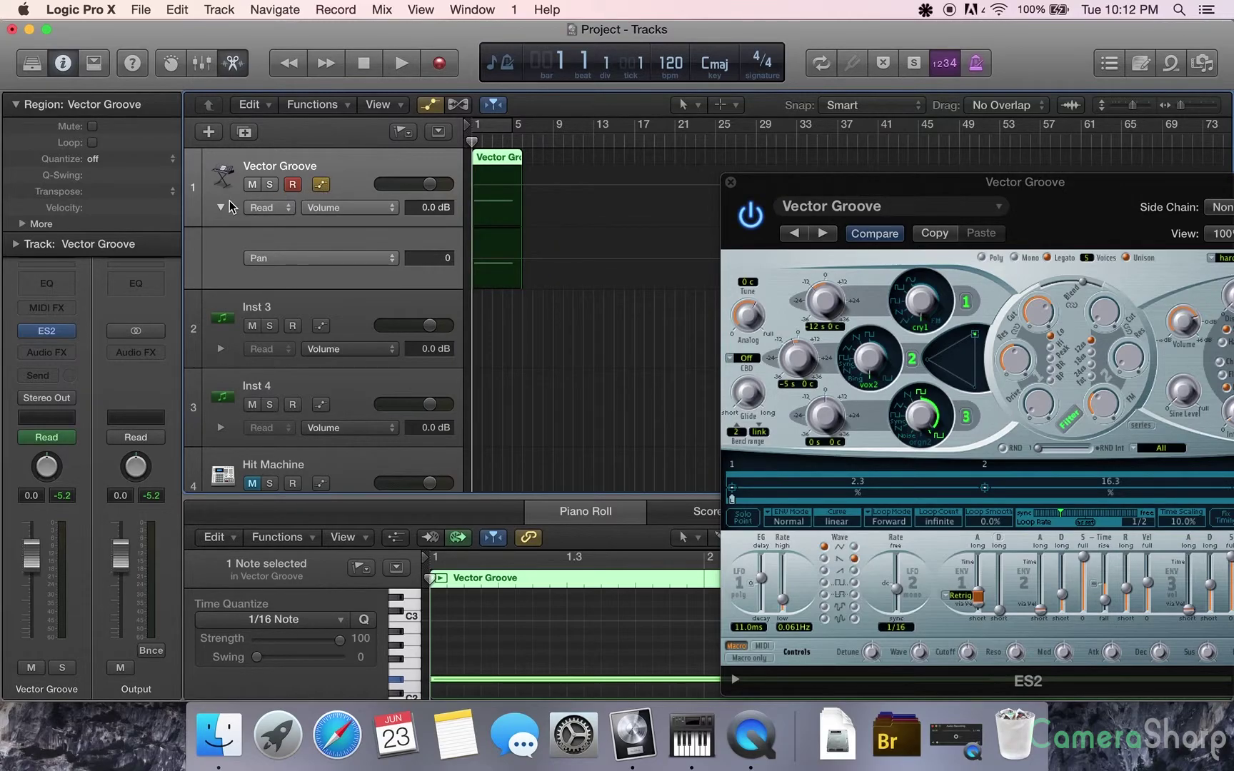
left_click(266, 208)
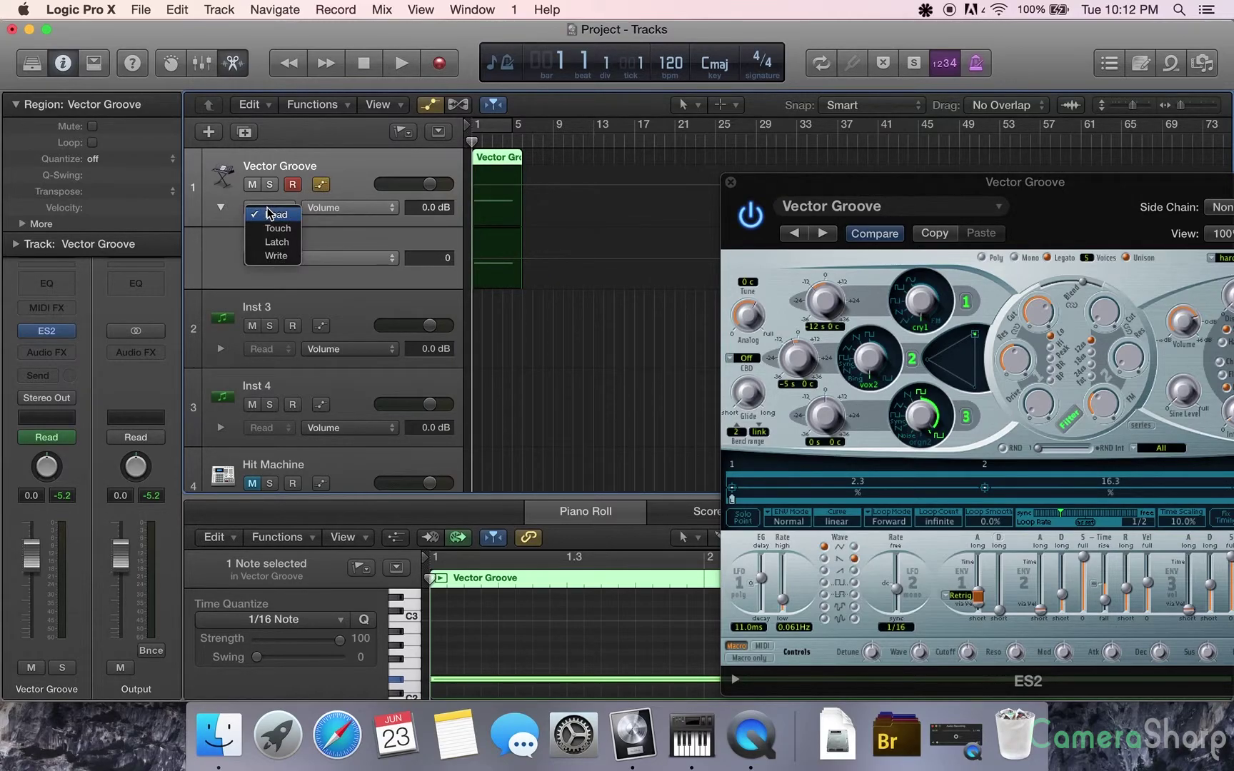
left_click(277, 257)
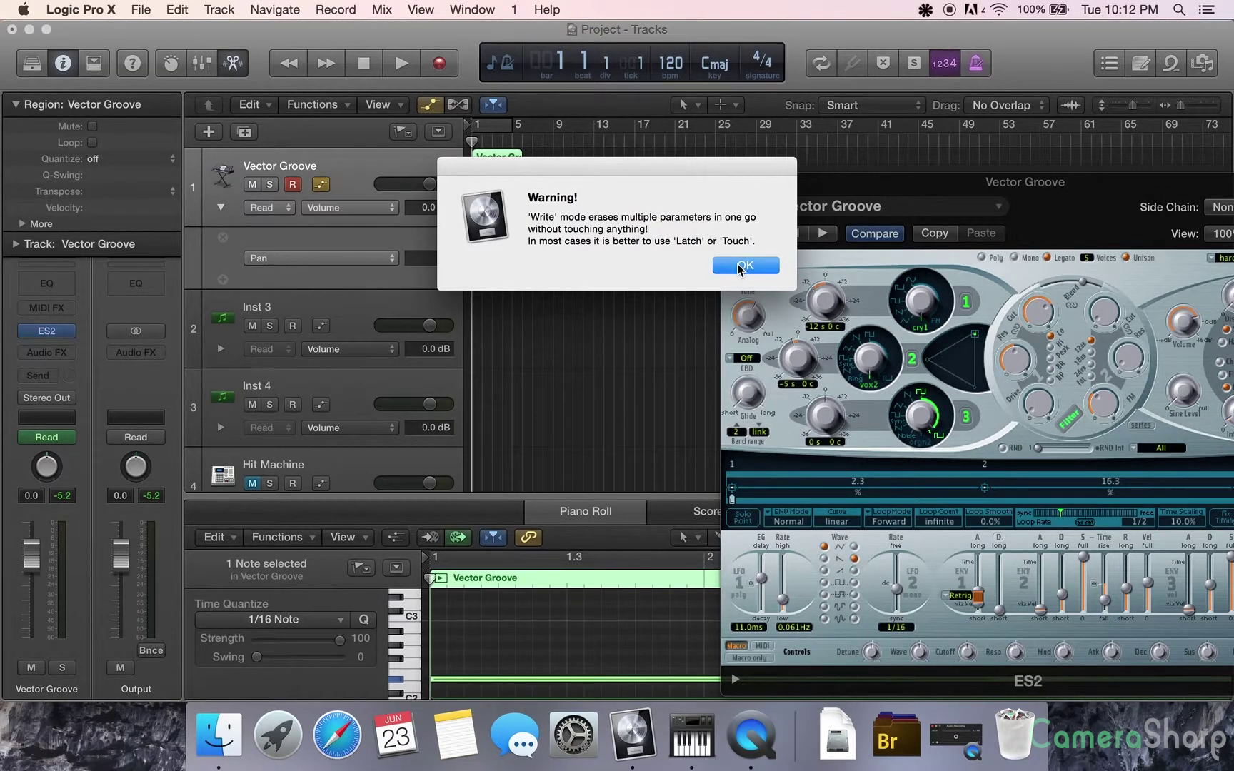
left_click(741, 269)
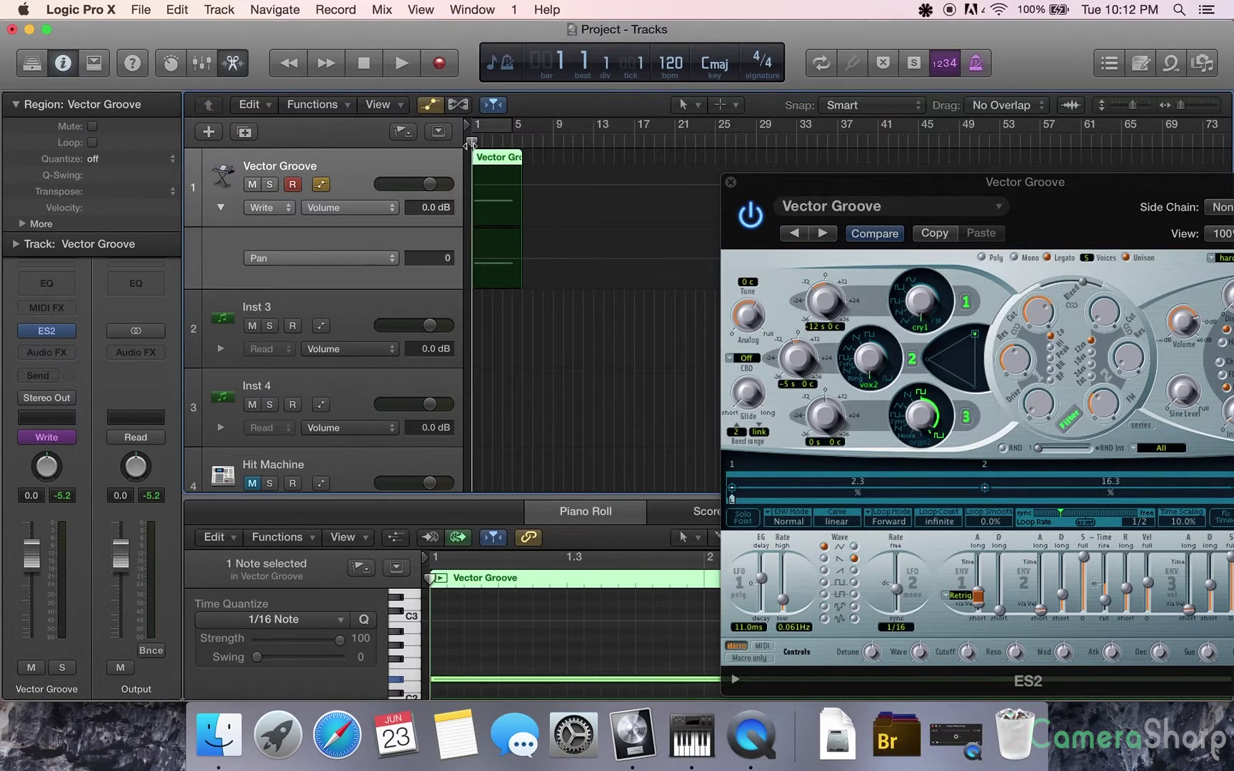
left_click_drag(472, 142, 469, 144)
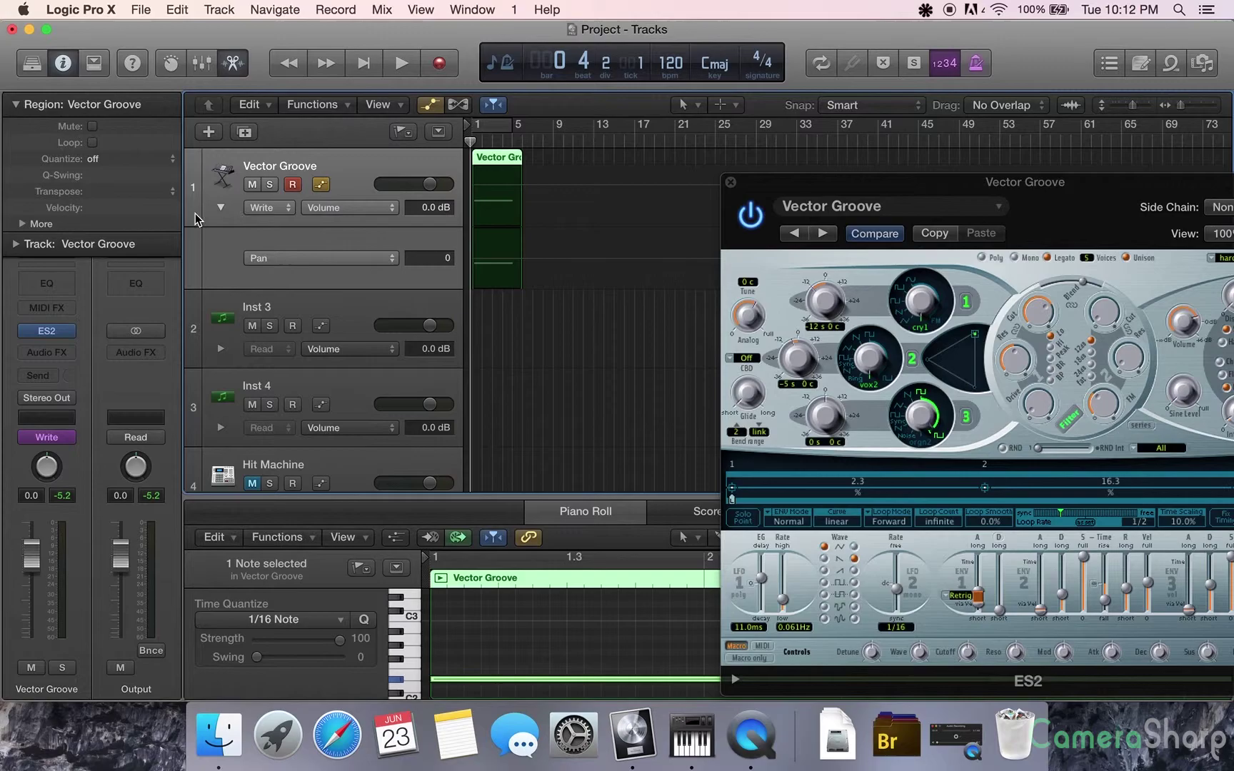
left_click(220, 208)
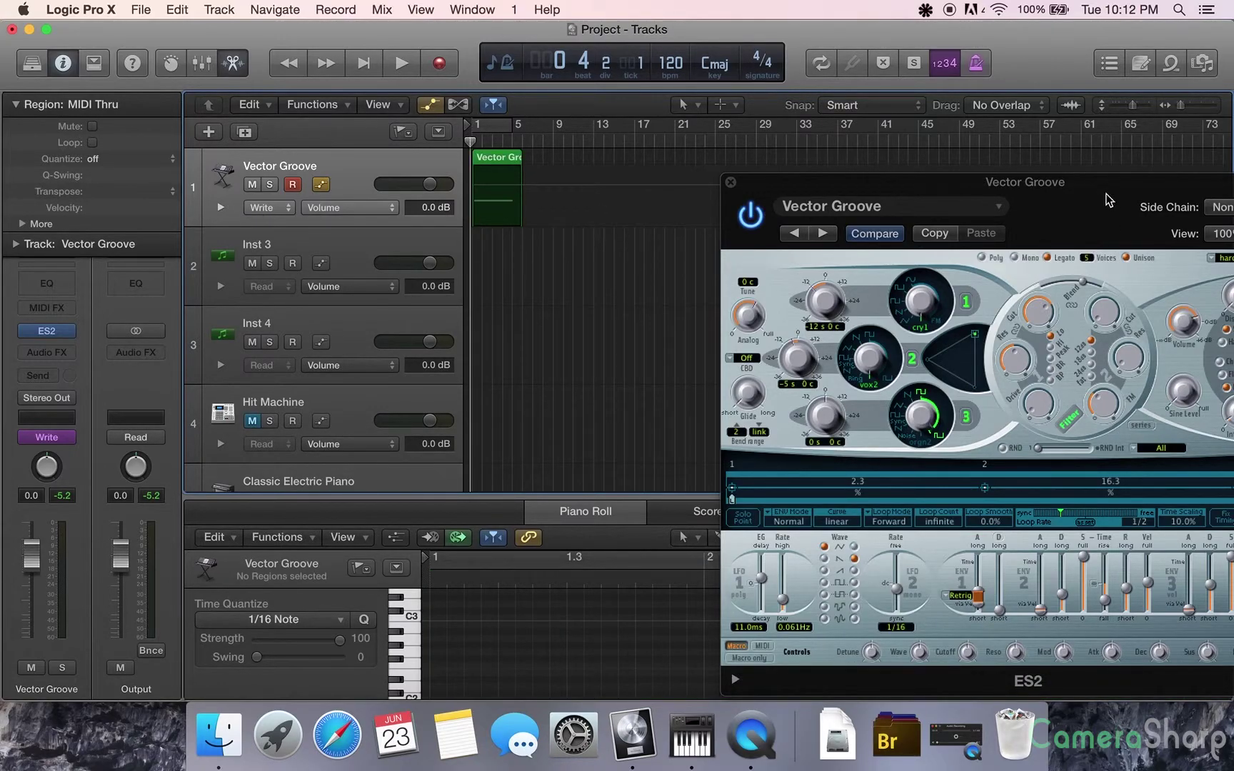
- During playback, turn the ES2 LPF Cutoff knob upward to write a rising automation curve
left_click_drag(1106, 196, 967, 171)
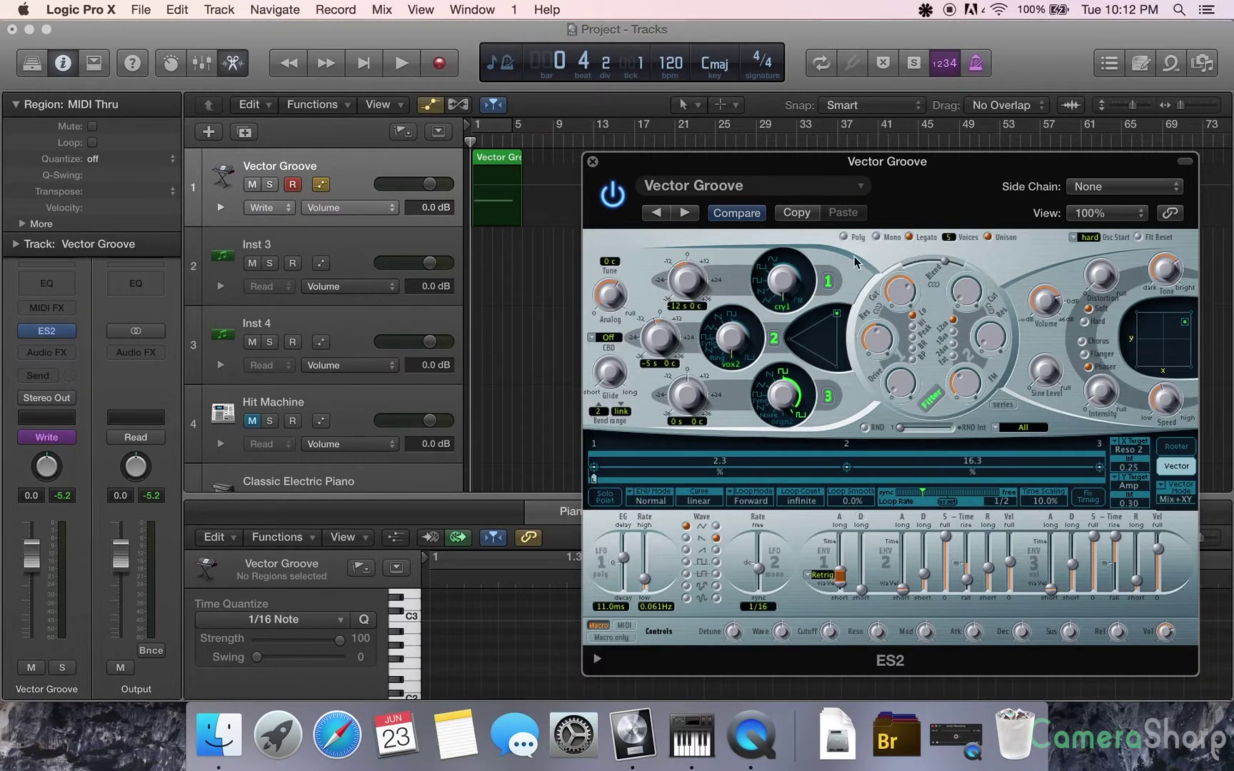
left_click(402, 64)
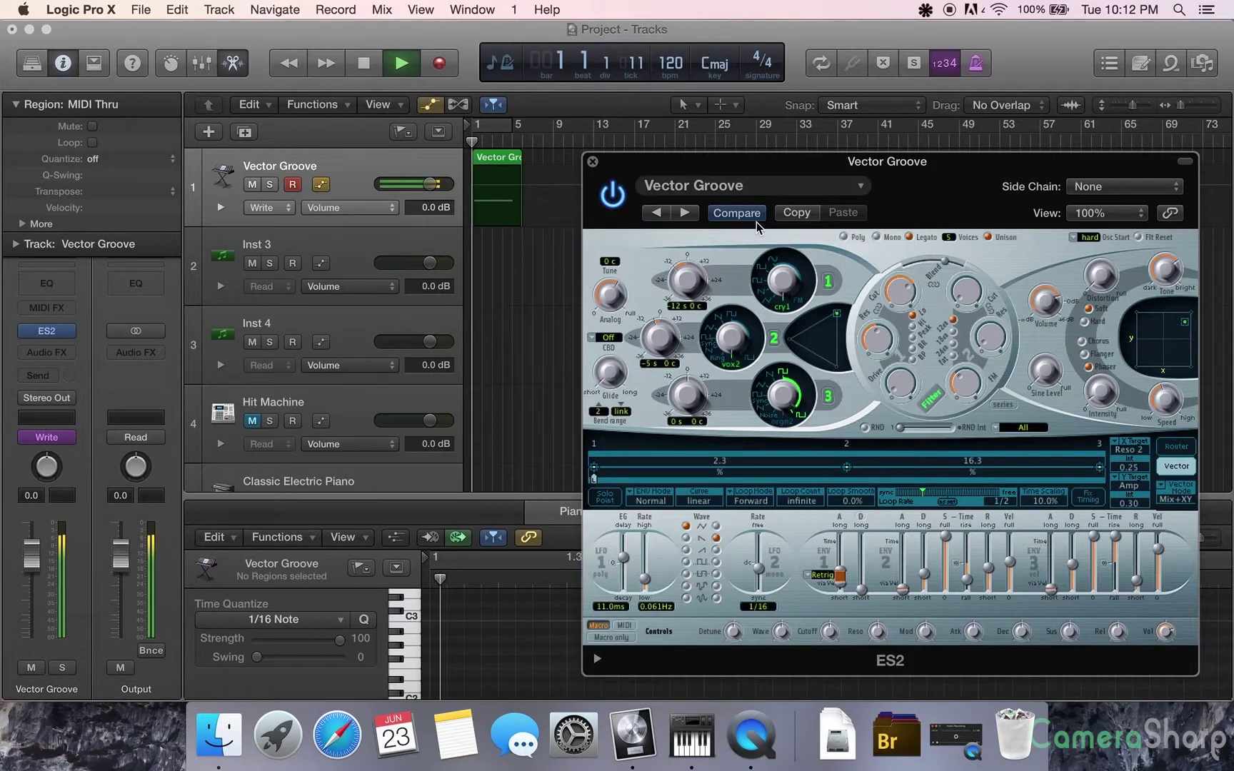
left_click(965, 294)
mouse_move(966, 294)
left_mouse_down()
mouse_move(929, 152)
mouse_move(939, 315)
left_mouse_up()
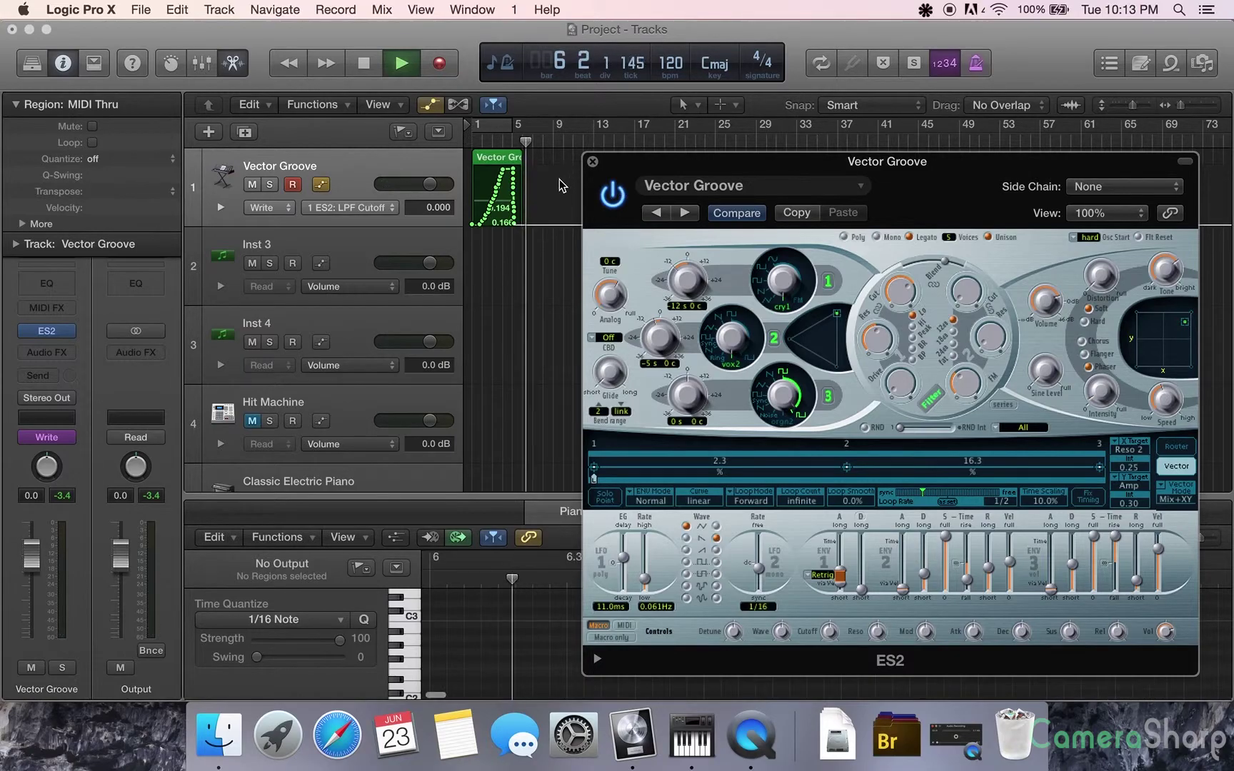
- Stop playback and set the Vector Groove track's automation mode back to Read
key("space")
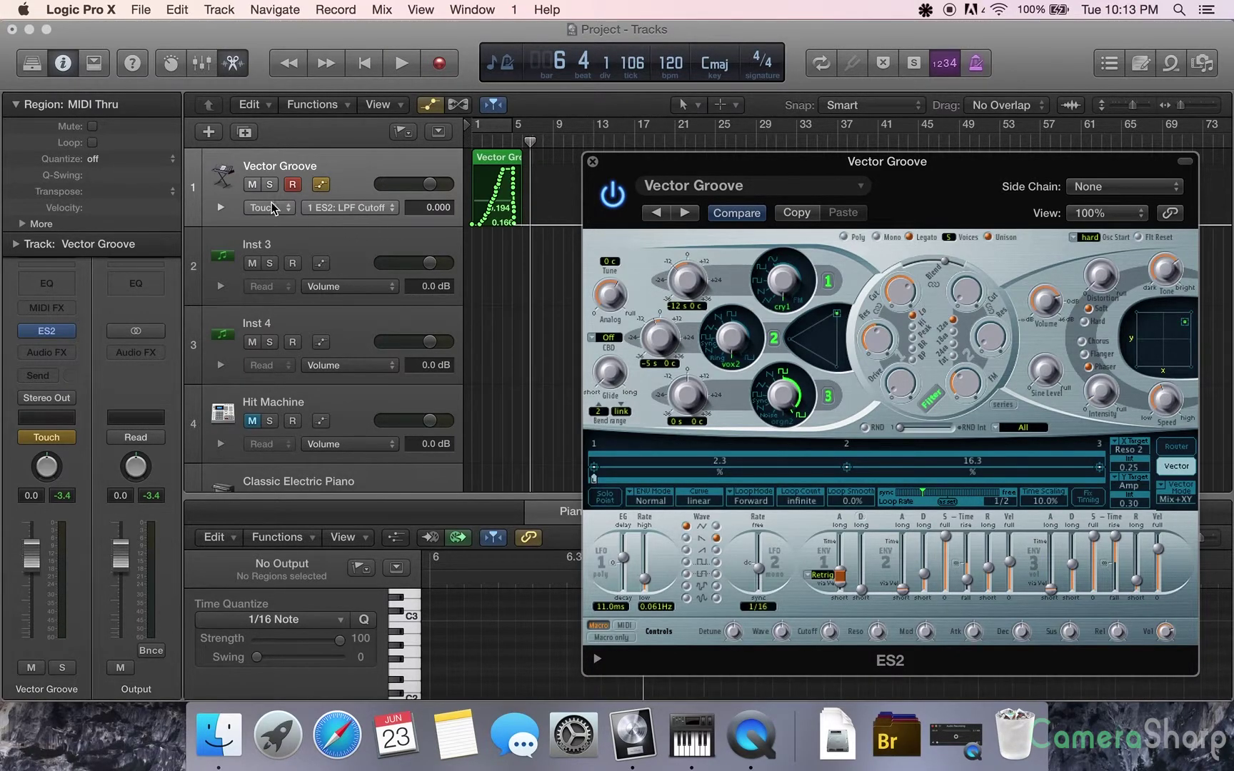
left_click(272, 207)
left_click(272, 214)
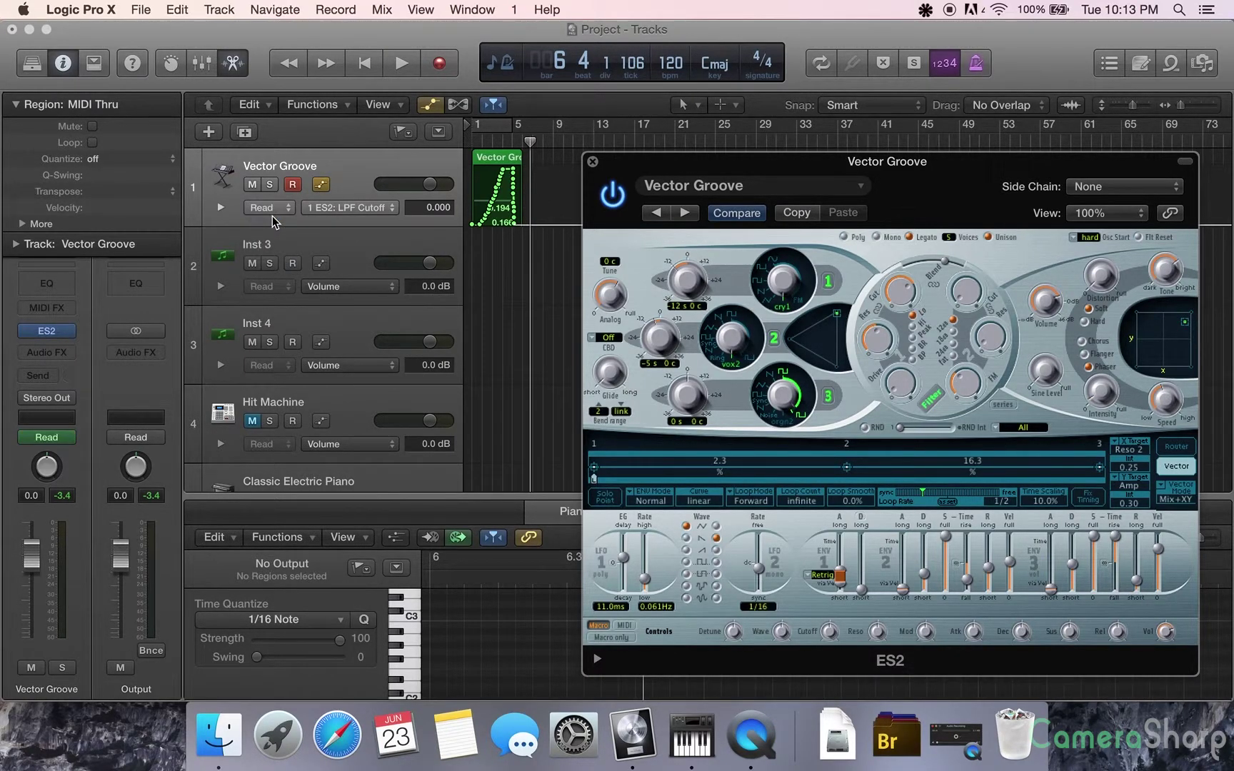
left_click(280, 213)
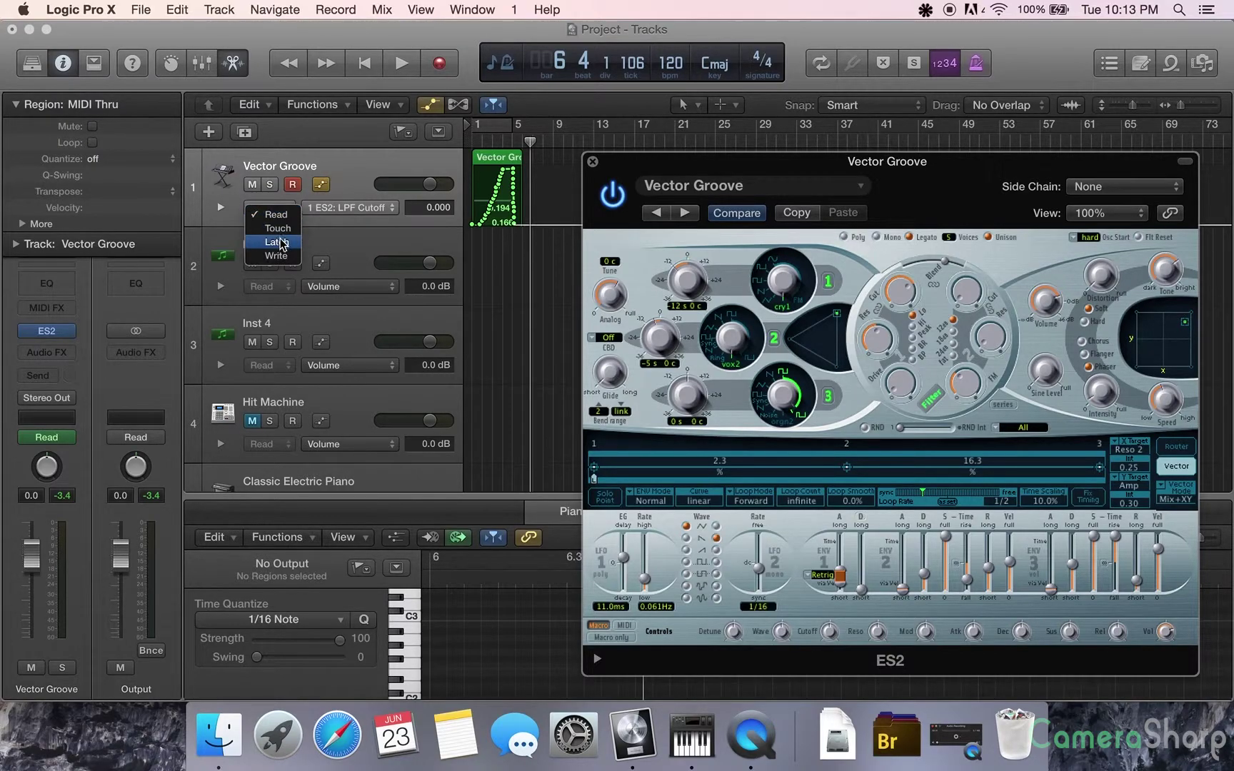
left_click(279, 216)
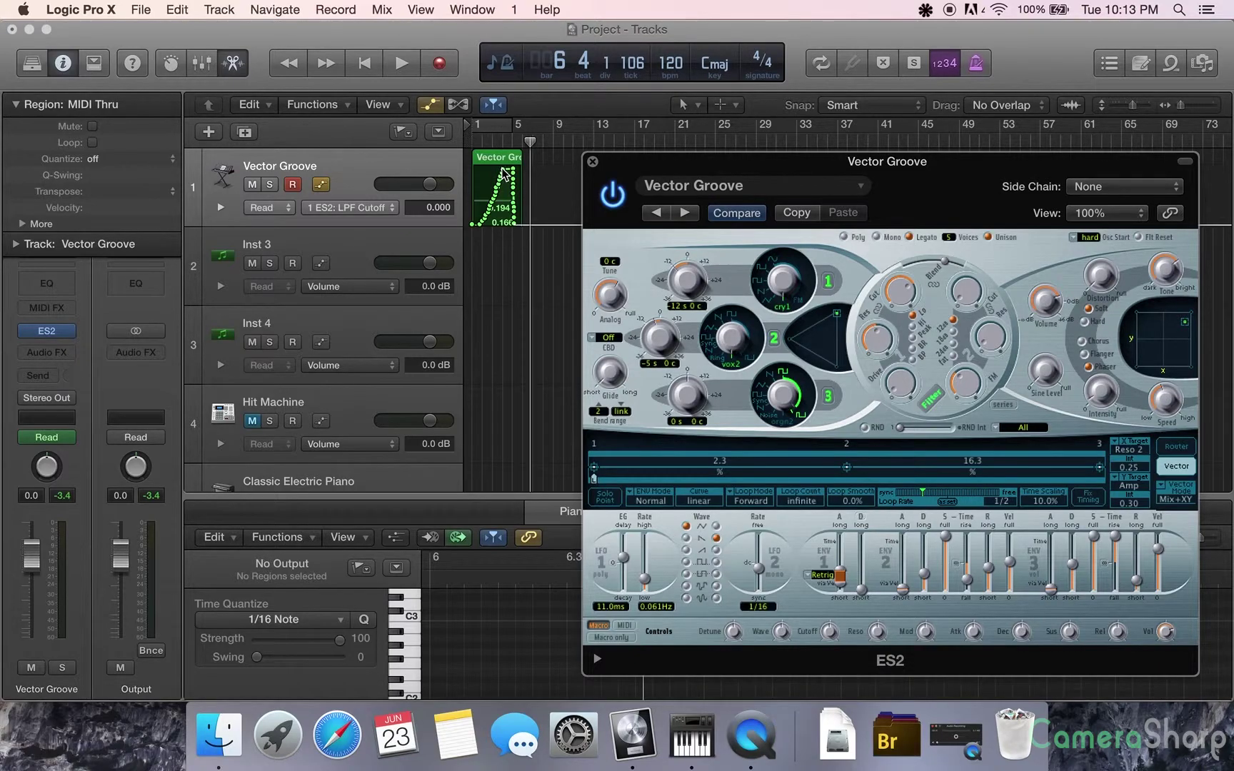
- Add an automation point dropping the cutoff to 0.000 after the region, then play from bar 1
left_click_drag(508, 200, 529, 224)
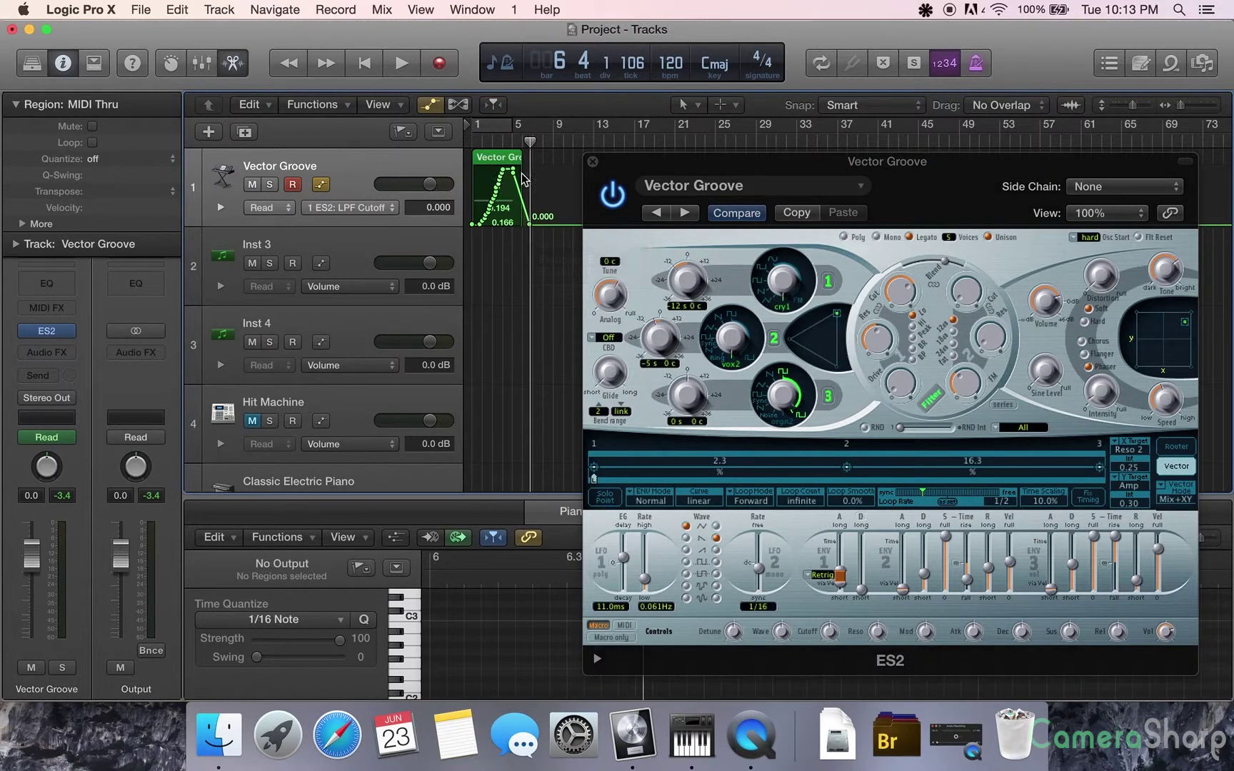
left_click_drag(491, 140, 471, 143)
key("space")
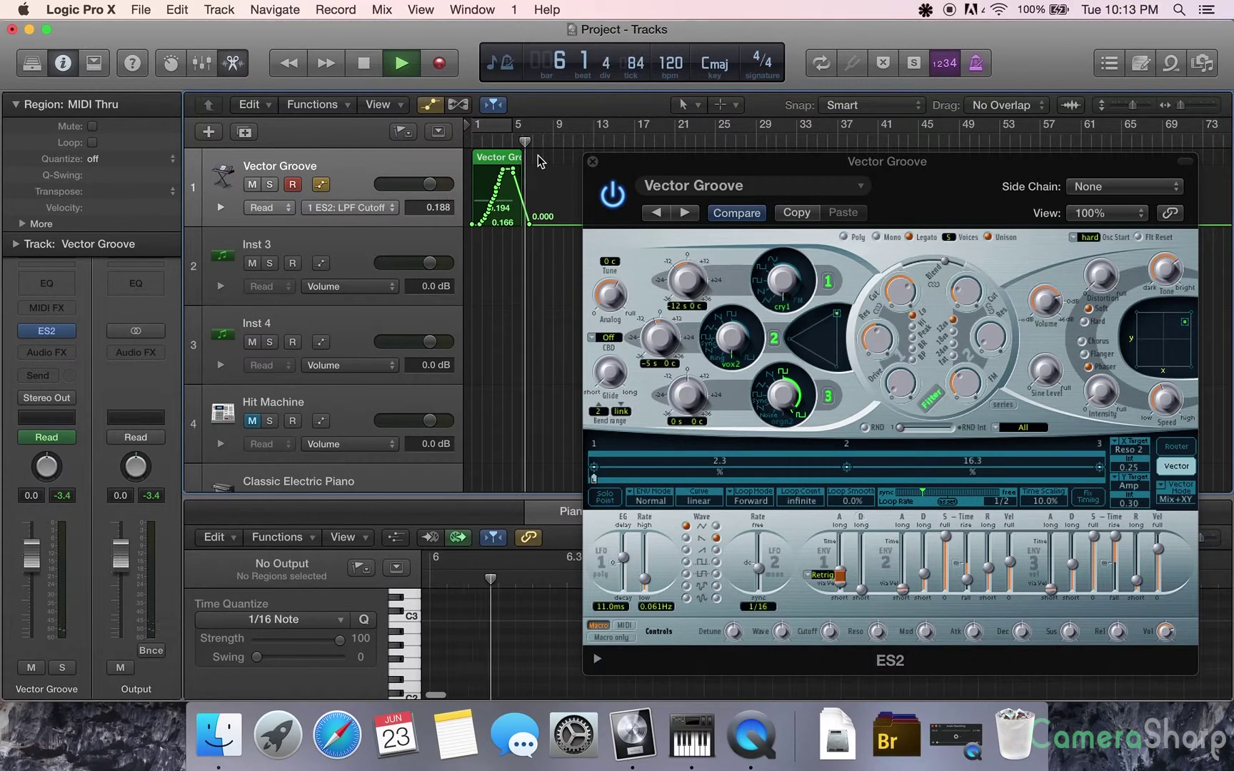
- Stop playback and confirm the Vector Groove track's automation mode remains Read
key("space")
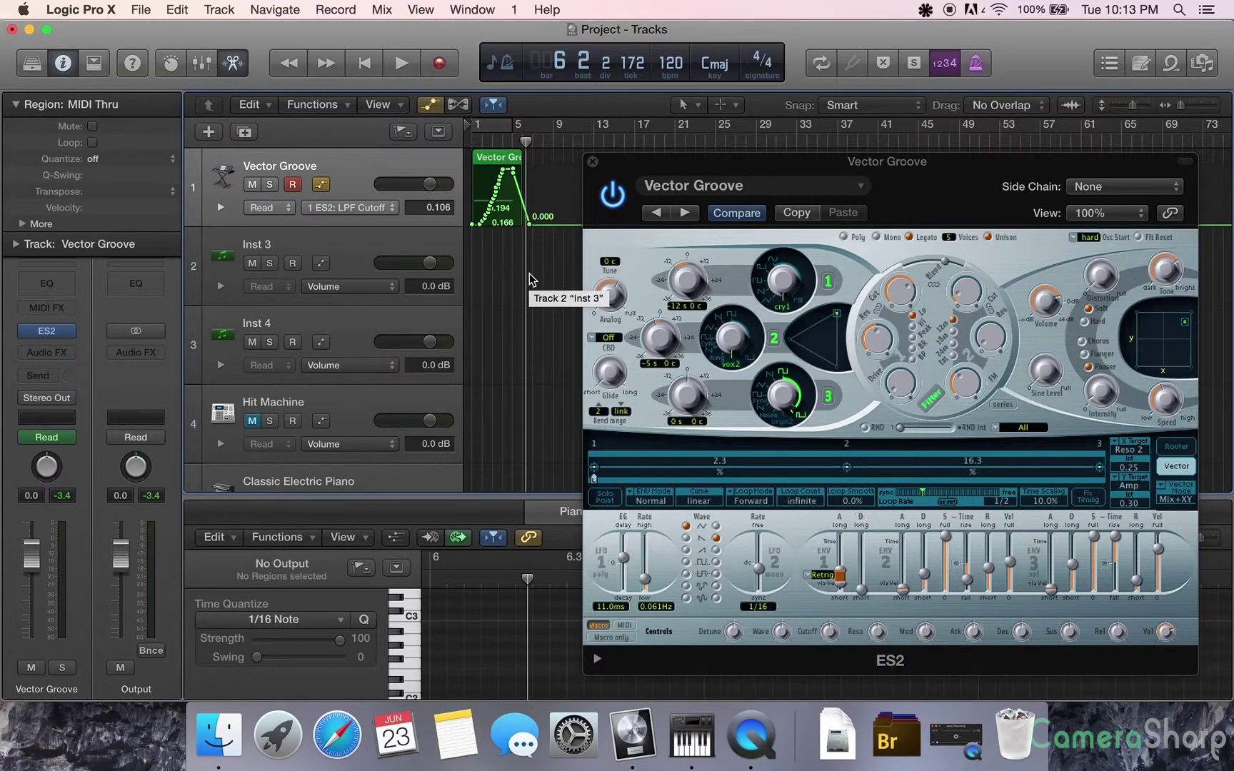
left_click(272, 209)
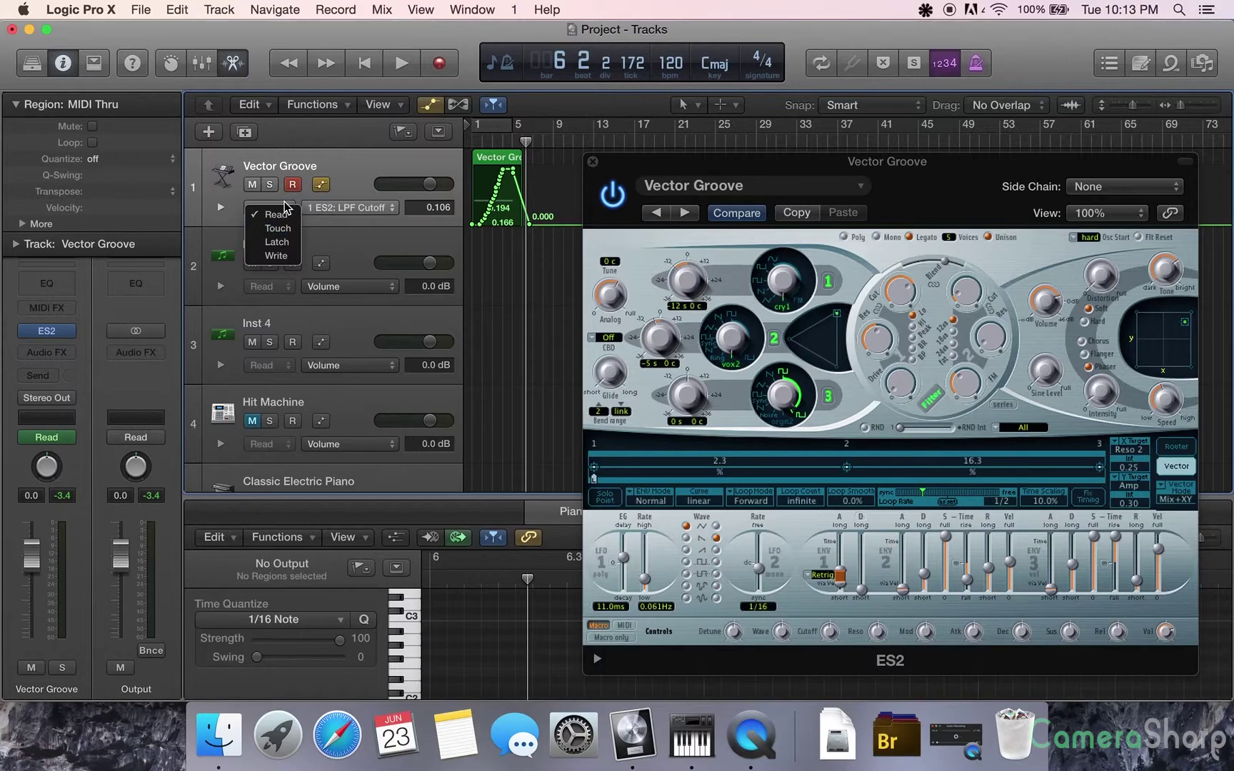
left_click(278, 214)
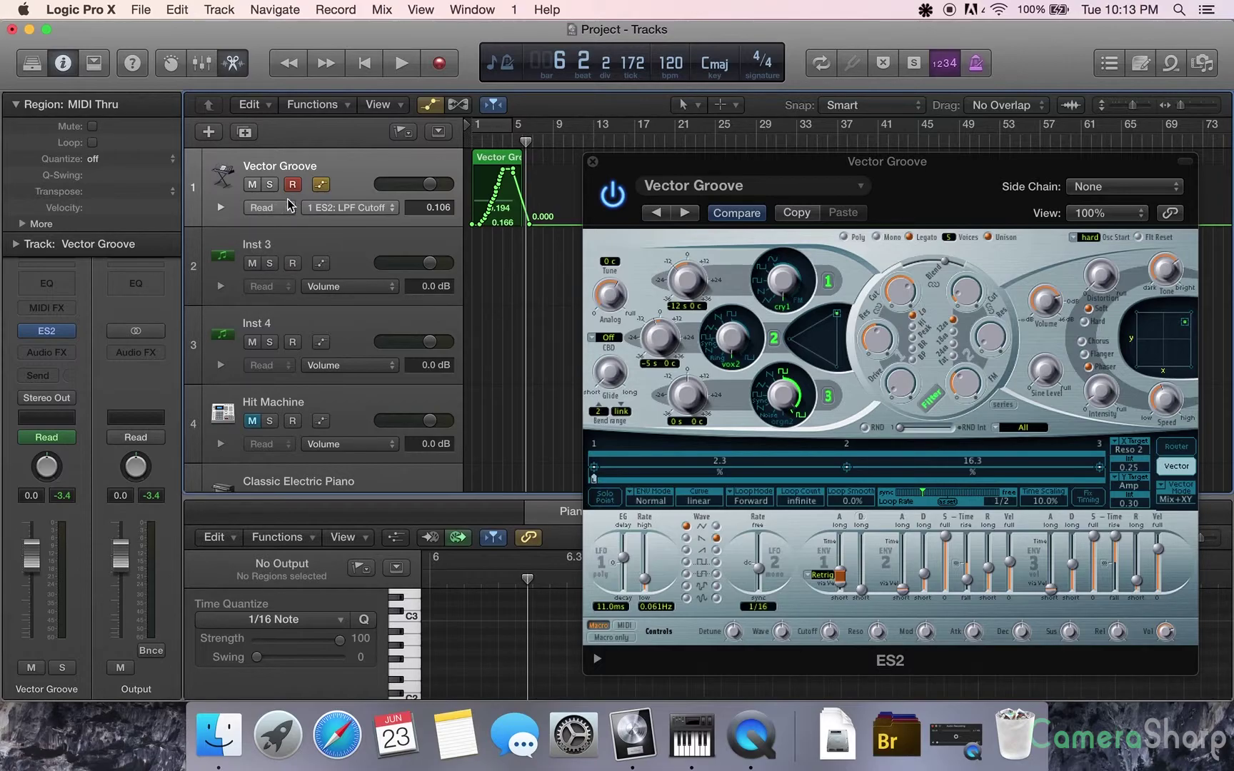